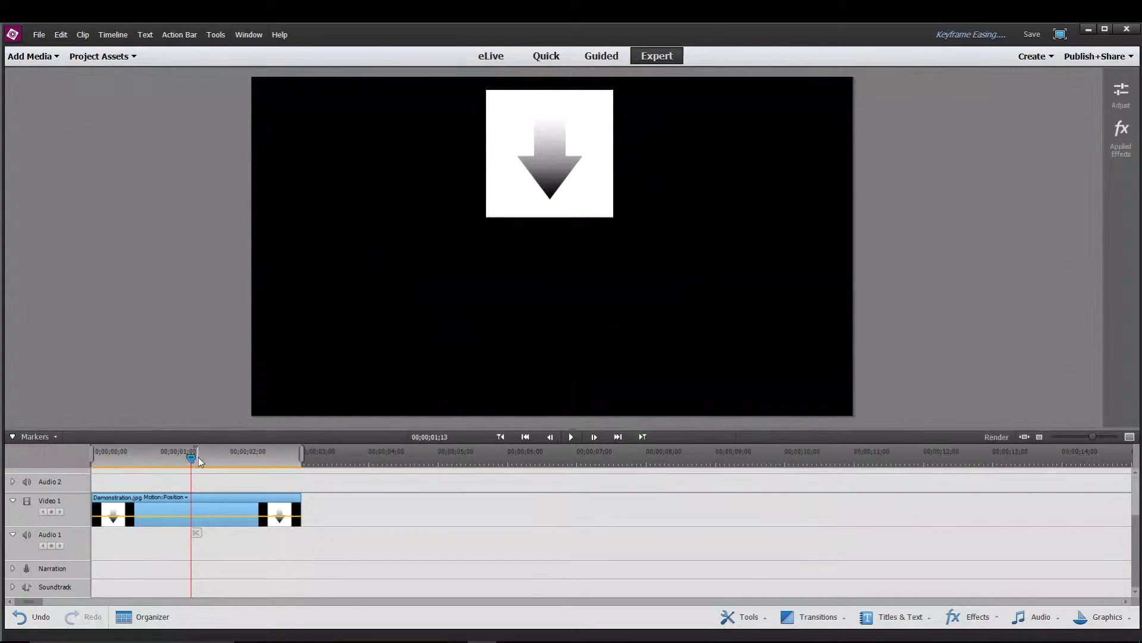
Step: Return to the clip's first frame and show the Position property on the clip
drag(192, 457, 76, 457)
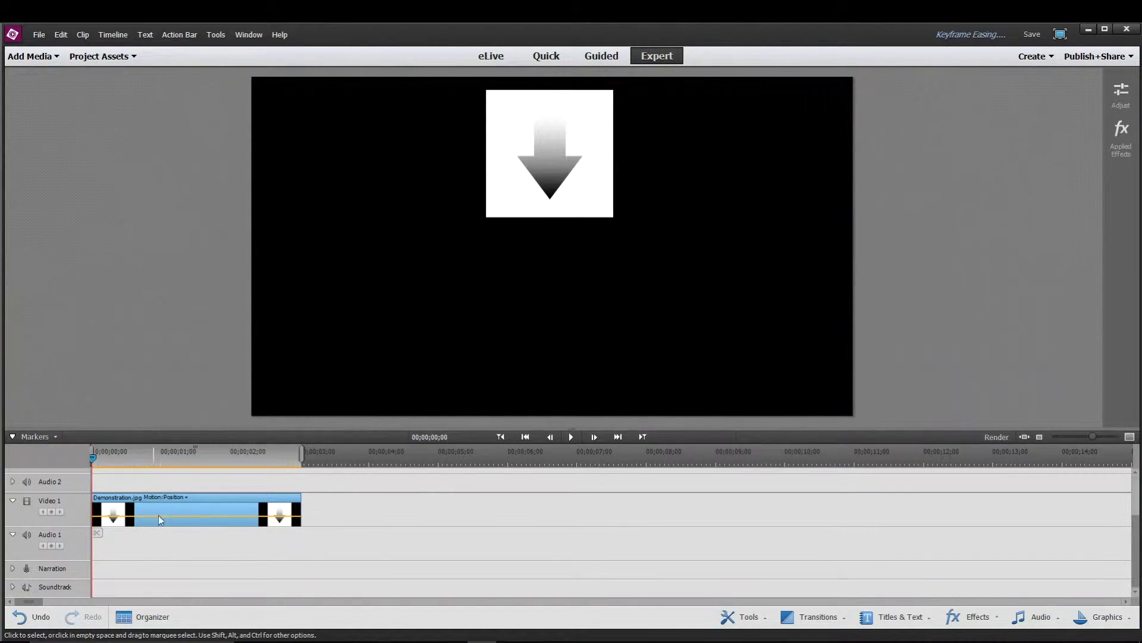
click(165, 499)
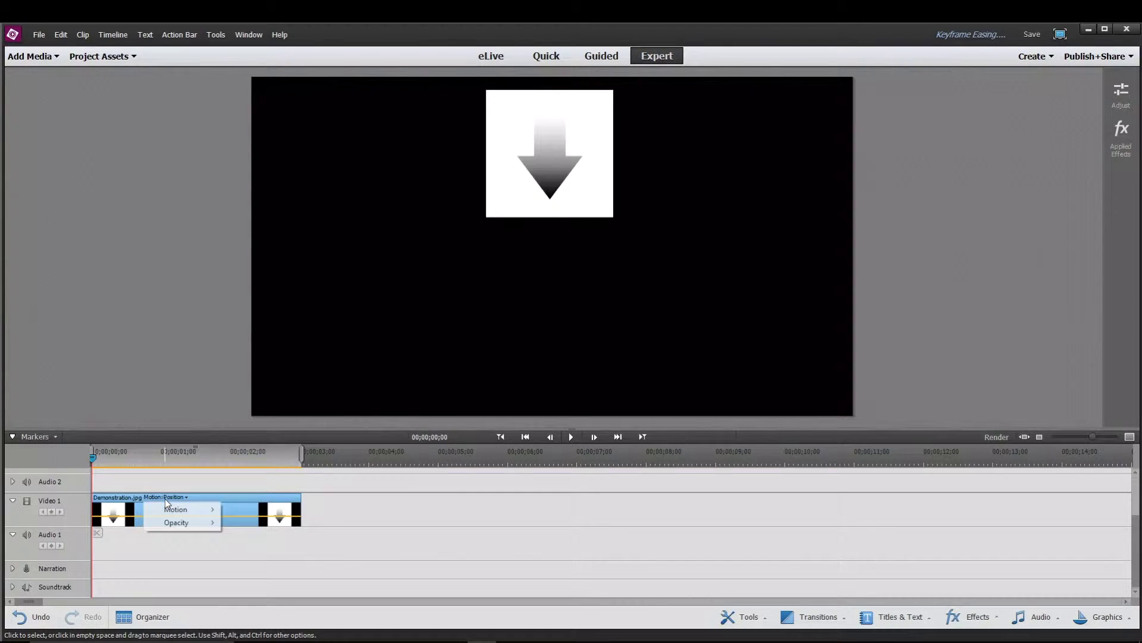
mouse_move(182, 512)
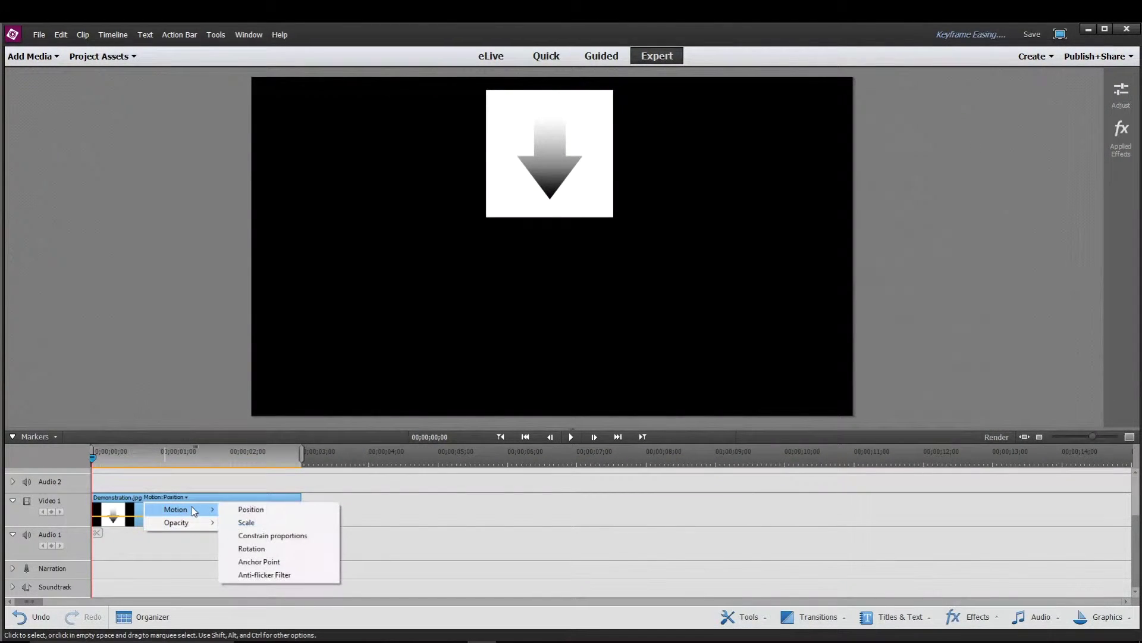
click(255, 510)
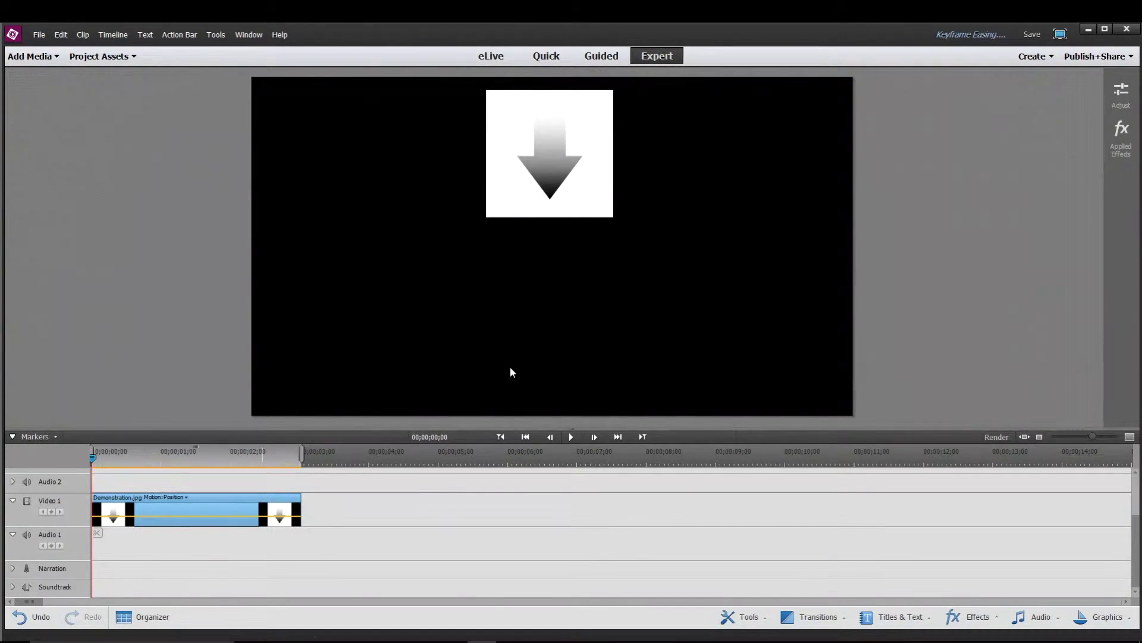
Step: At 00;00;03;00, move the arrow box down to the lower centre of the frame
click(206, 516)
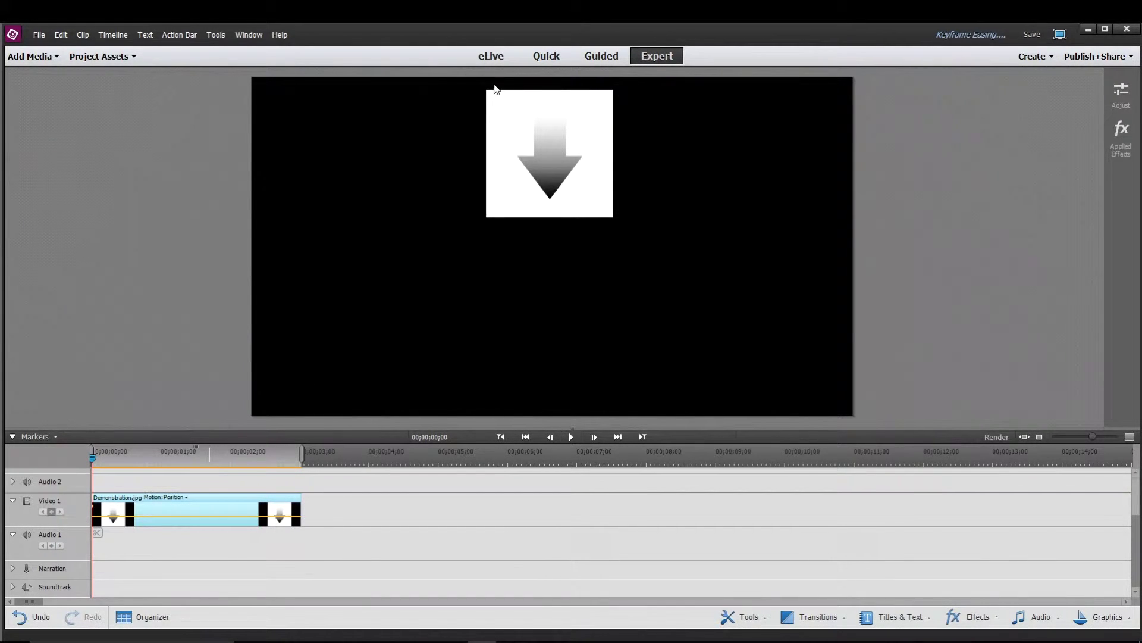
click(288, 459)
drag(289, 459, 300, 457)
click(549, 175)
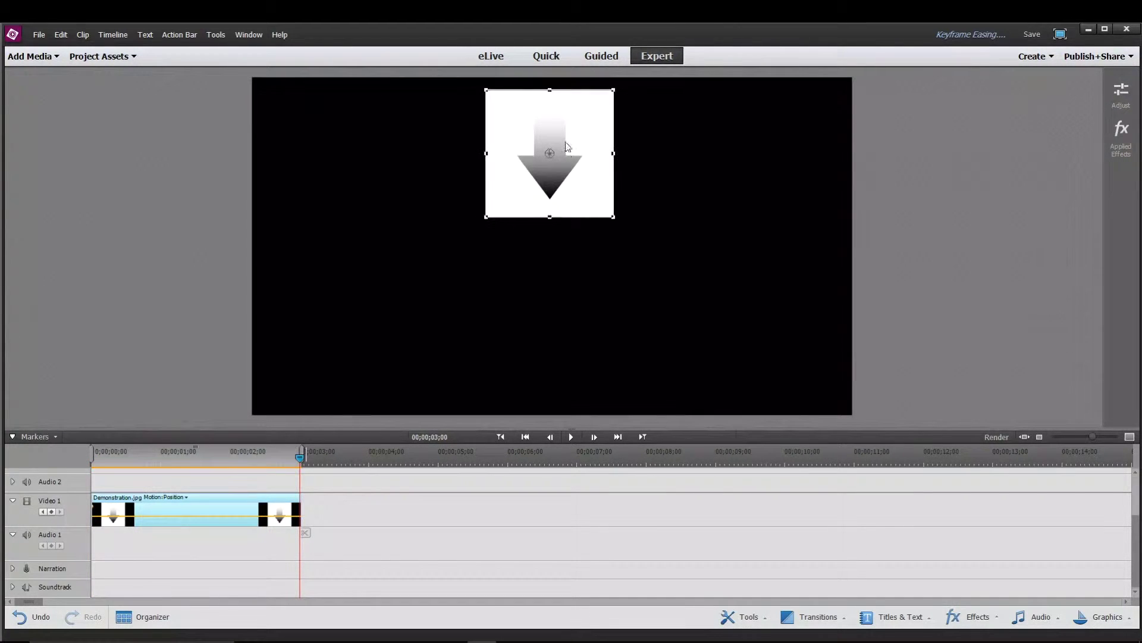
drag(570, 136, 570, 290)
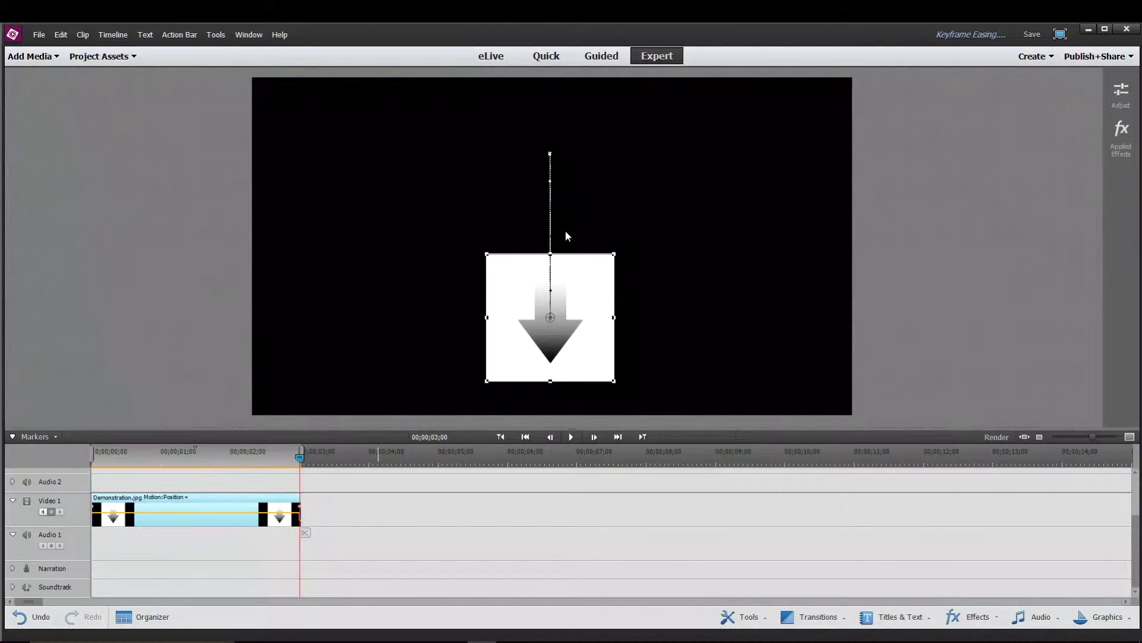
Step: Rewind to the clip's start and play back the sliding arrow animation
click(394, 355)
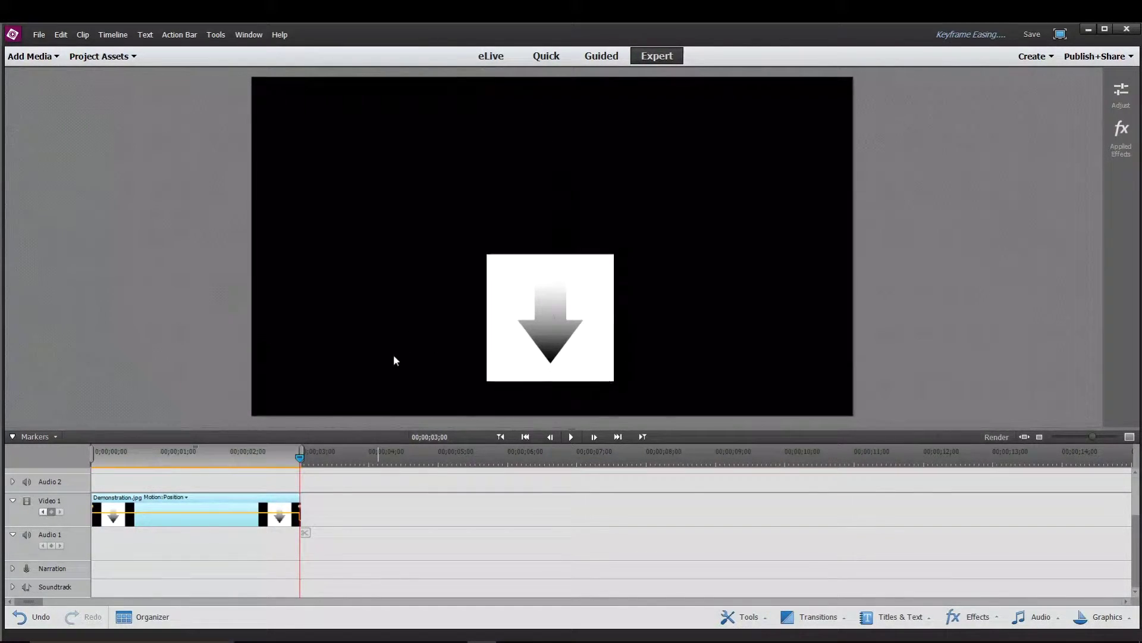
drag(218, 455, 44, 459)
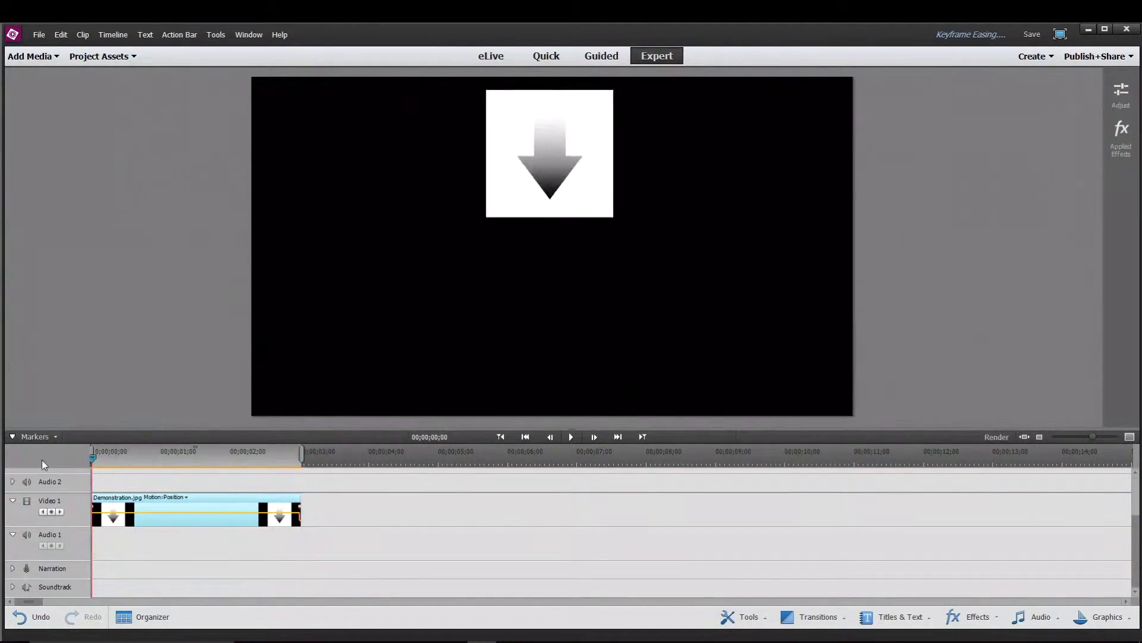
click(572, 437)
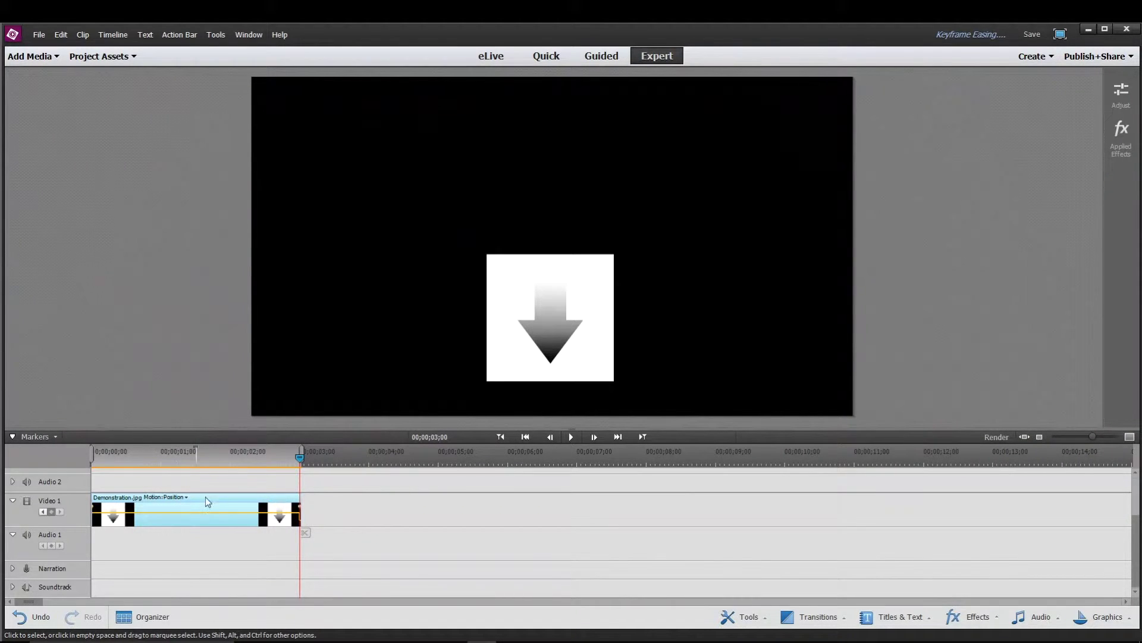
Step: Delete the end keyframe, then undo the accidental clip deletion
click(301, 510)
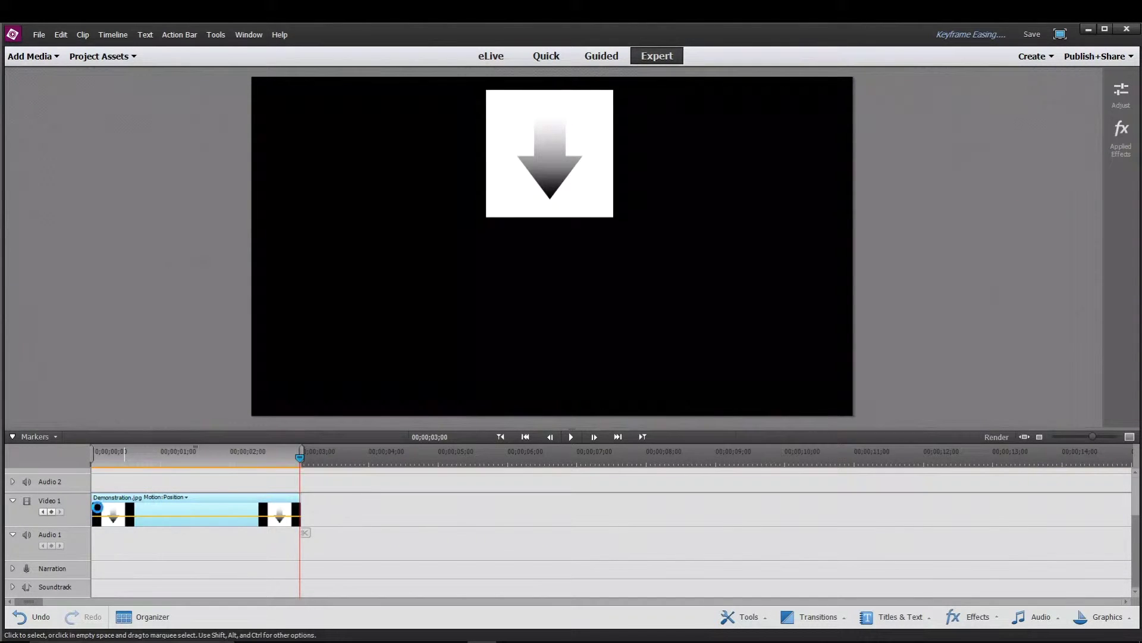
key(Delete)
key(ctrl+z)
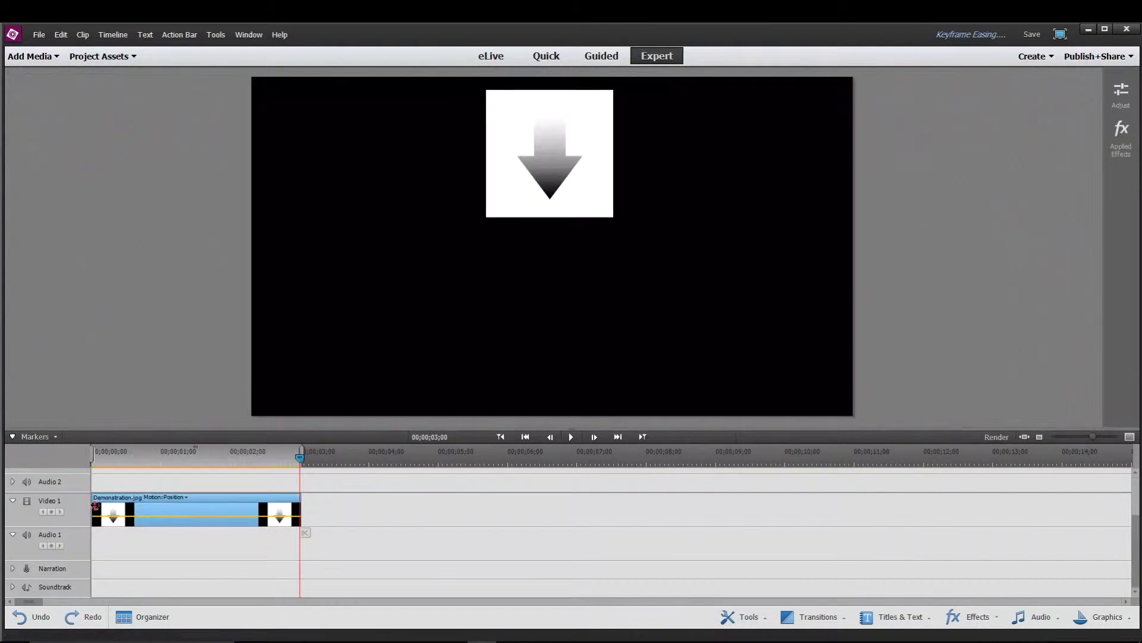
Step: Show Motion:Scale on the clip and centre the arrow box in the frame at the start
click(162, 497)
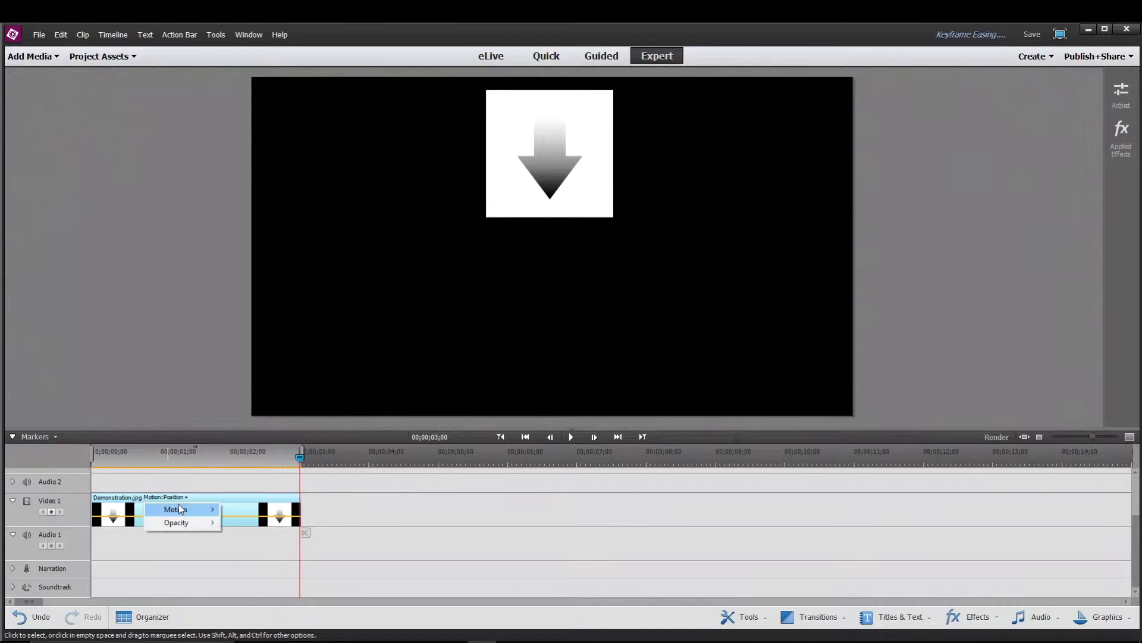
mouse_move(179, 509)
click(255, 524)
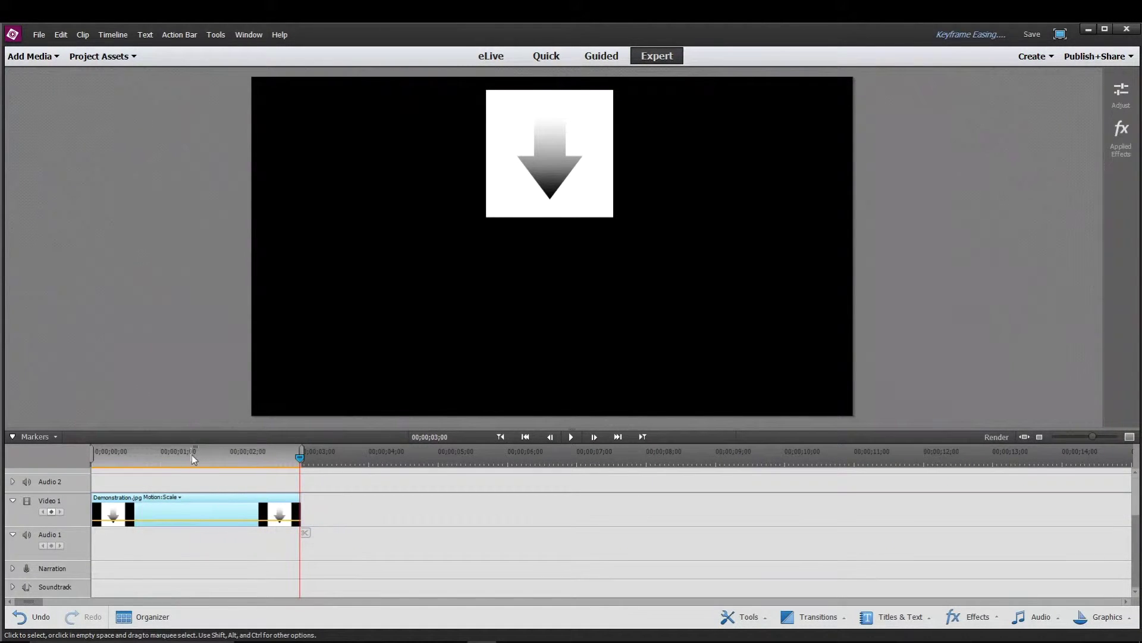
key(Home)
drag(552, 139, 555, 245)
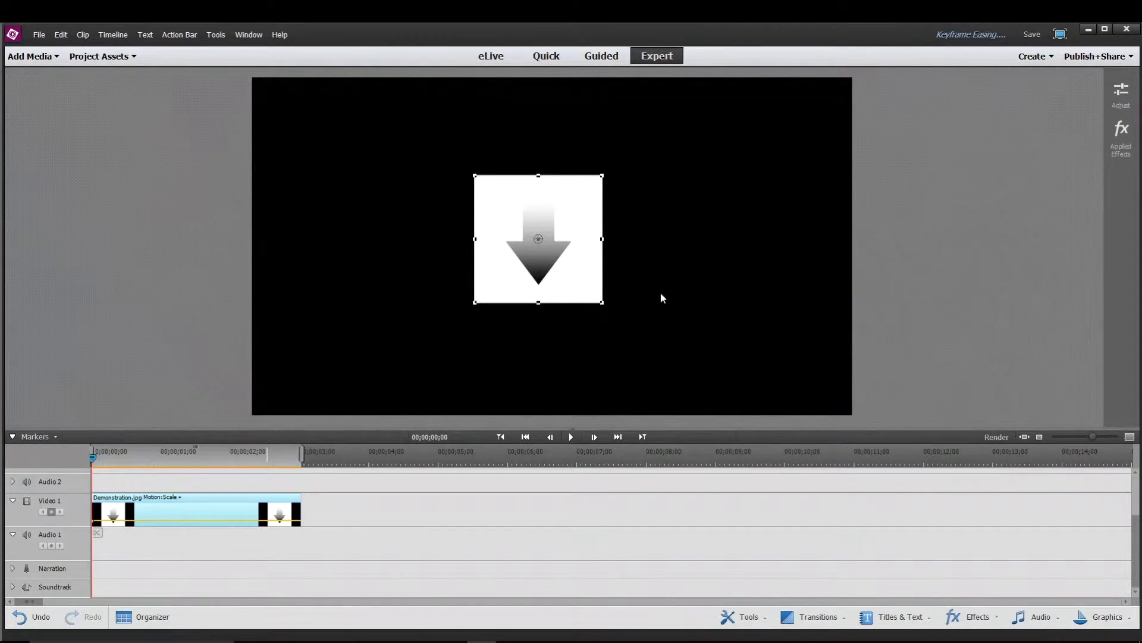
Step: Enlarge the arrow box around its centre near the clip's end, then rewind to check
drag(285, 460, 304, 463)
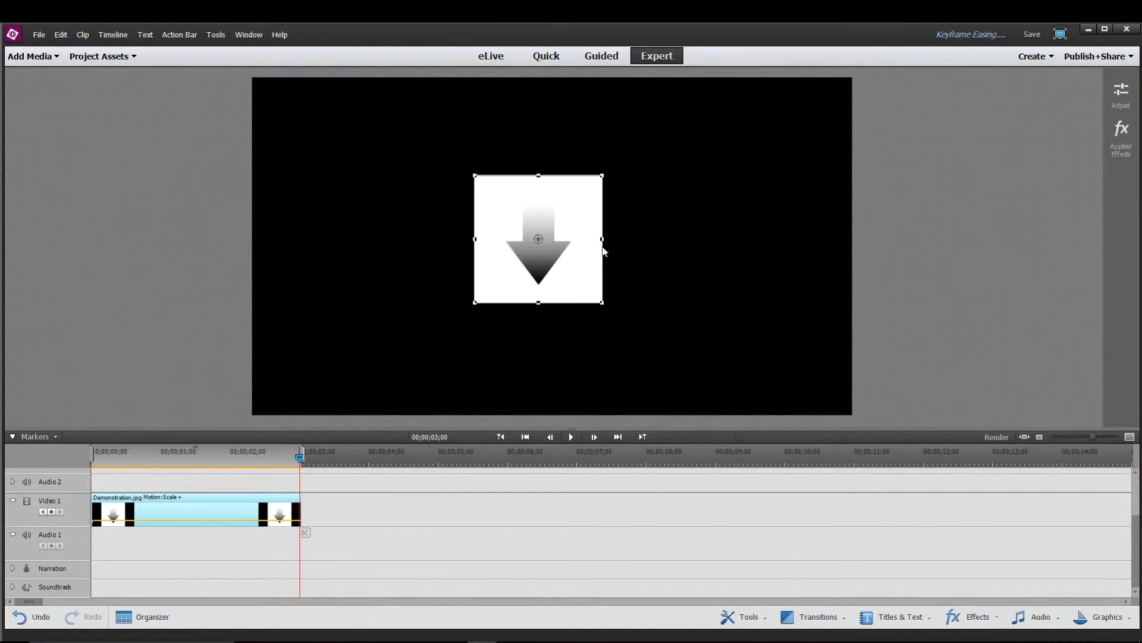
drag(602, 239, 679, 239)
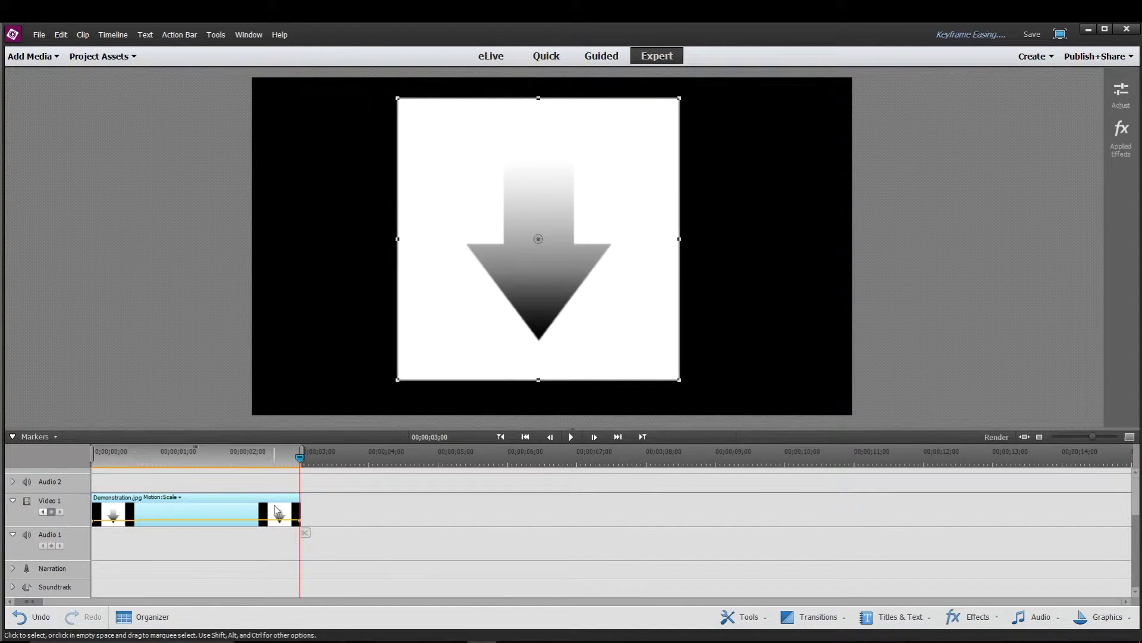
click(123, 457)
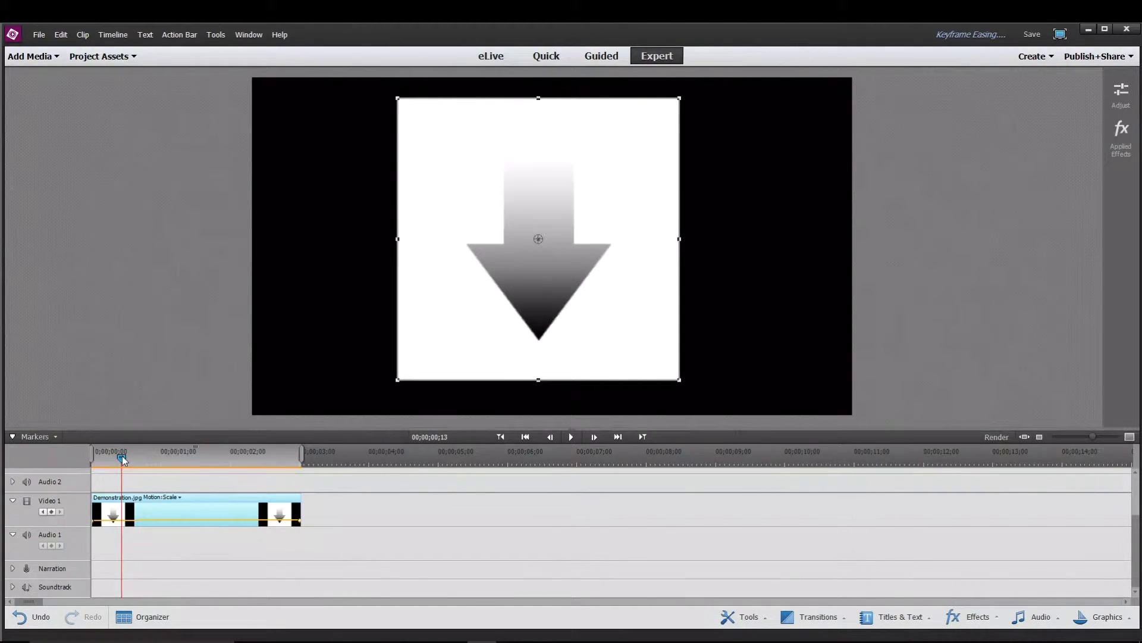
drag(122, 456, 93, 456)
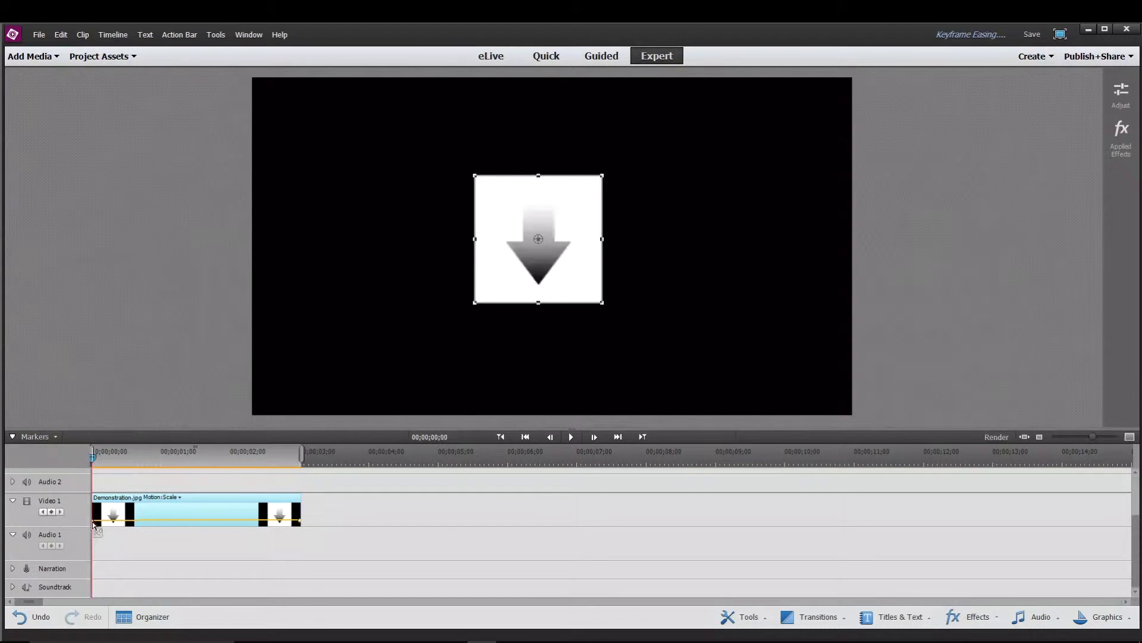
Step: Check the scale at 00;00;03;00, then play the scaling animation from the start
click(301, 459)
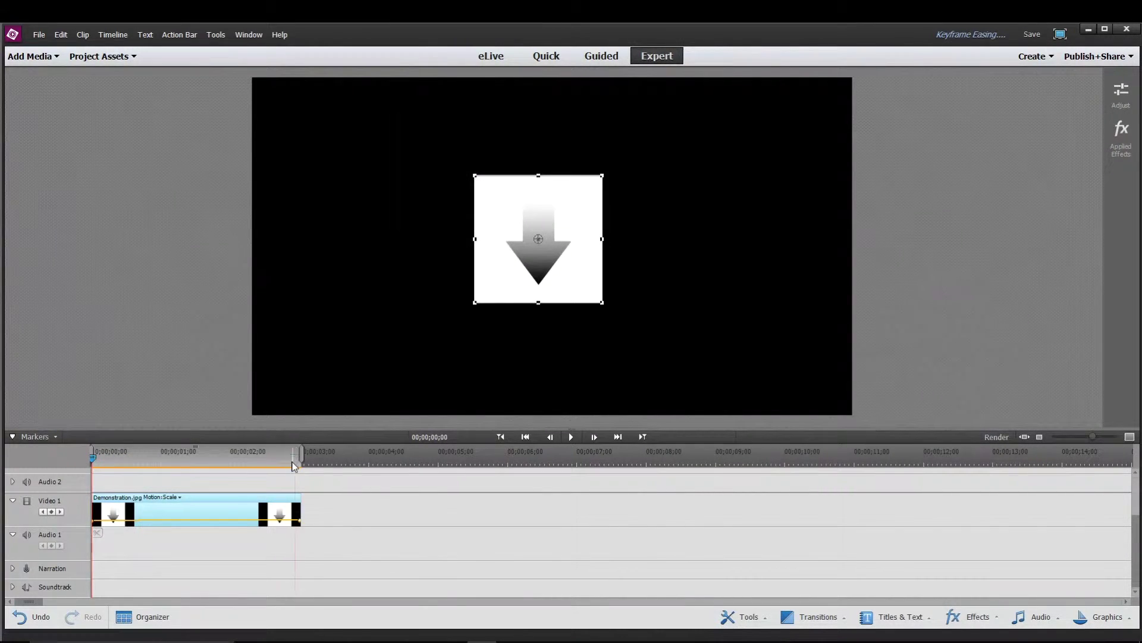
click(300, 462)
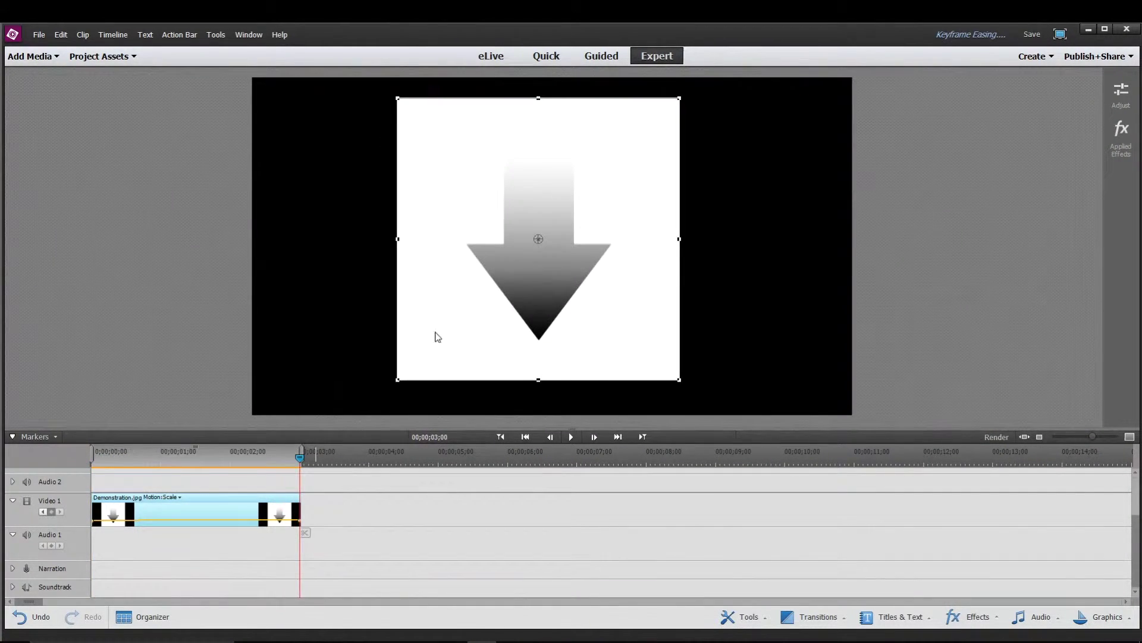
drag(123, 455, 92, 456)
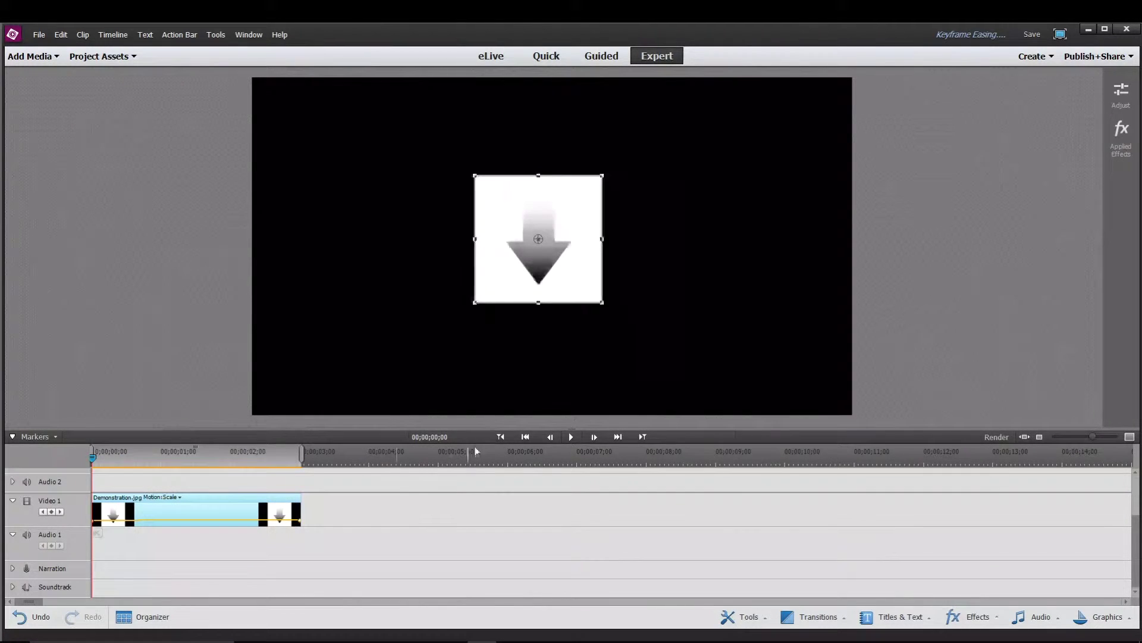
click(570, 437)
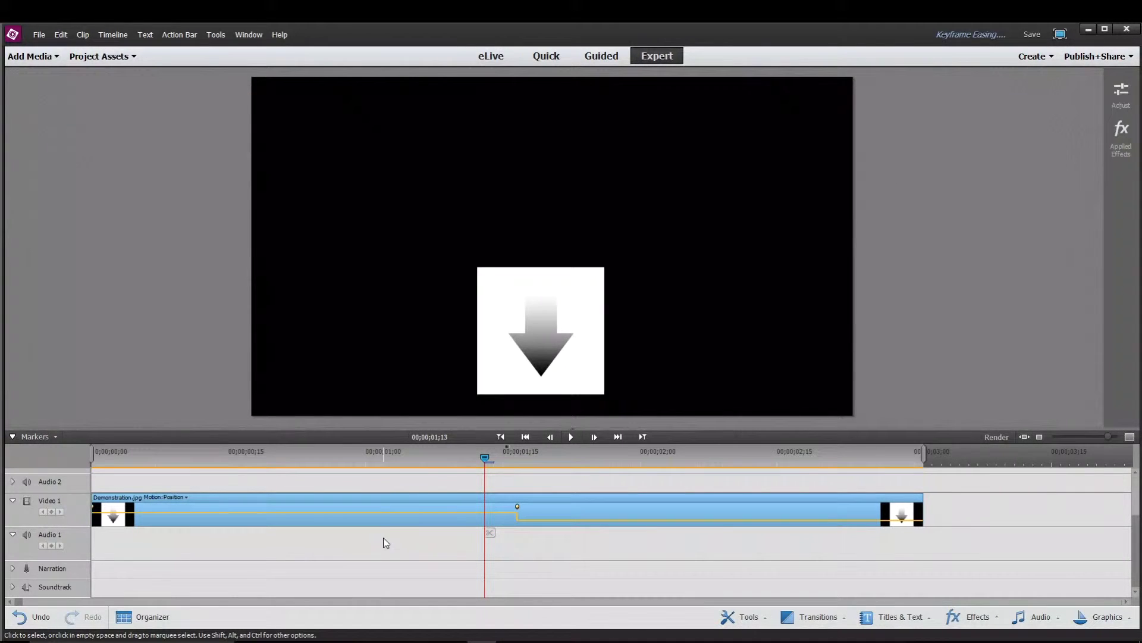
key(Home)
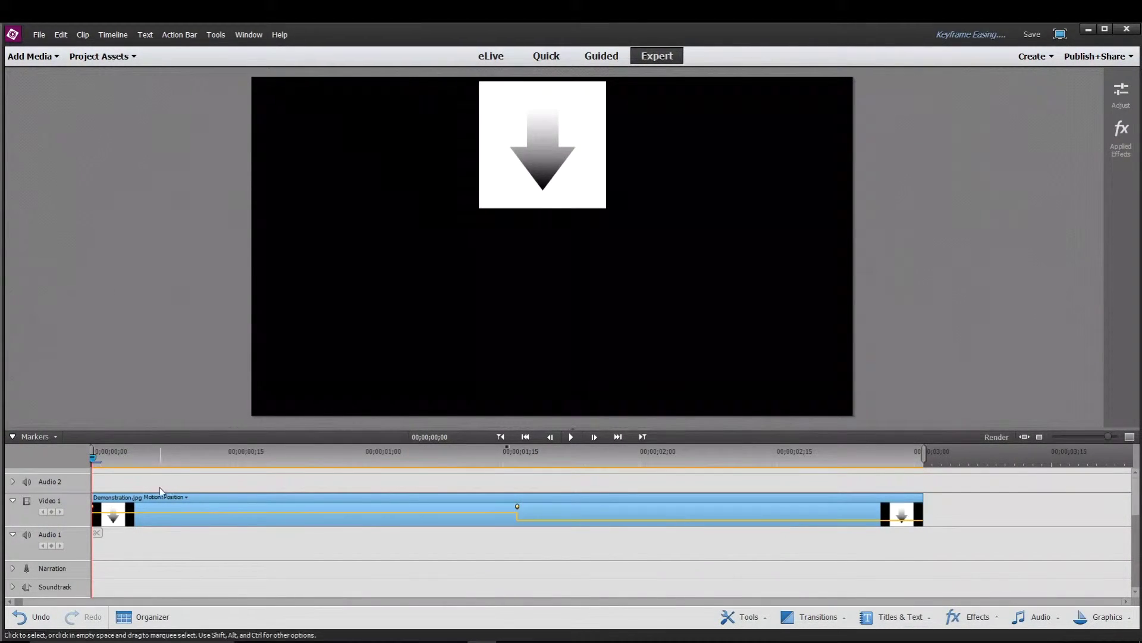
click(574, 437)
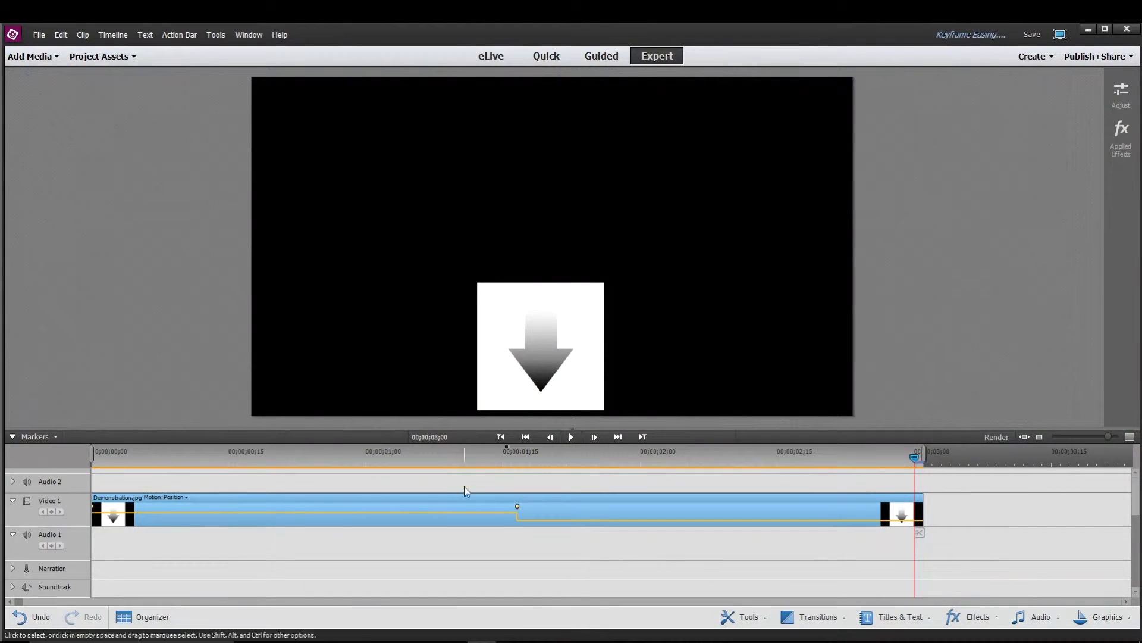
click(320, 458)
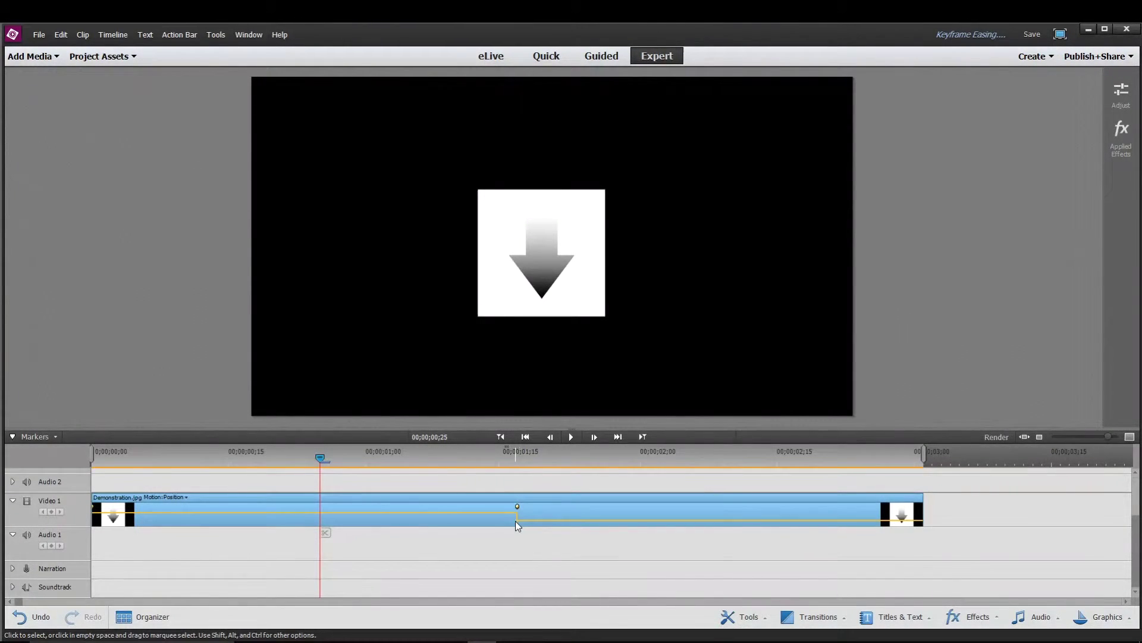
click(603, 459)
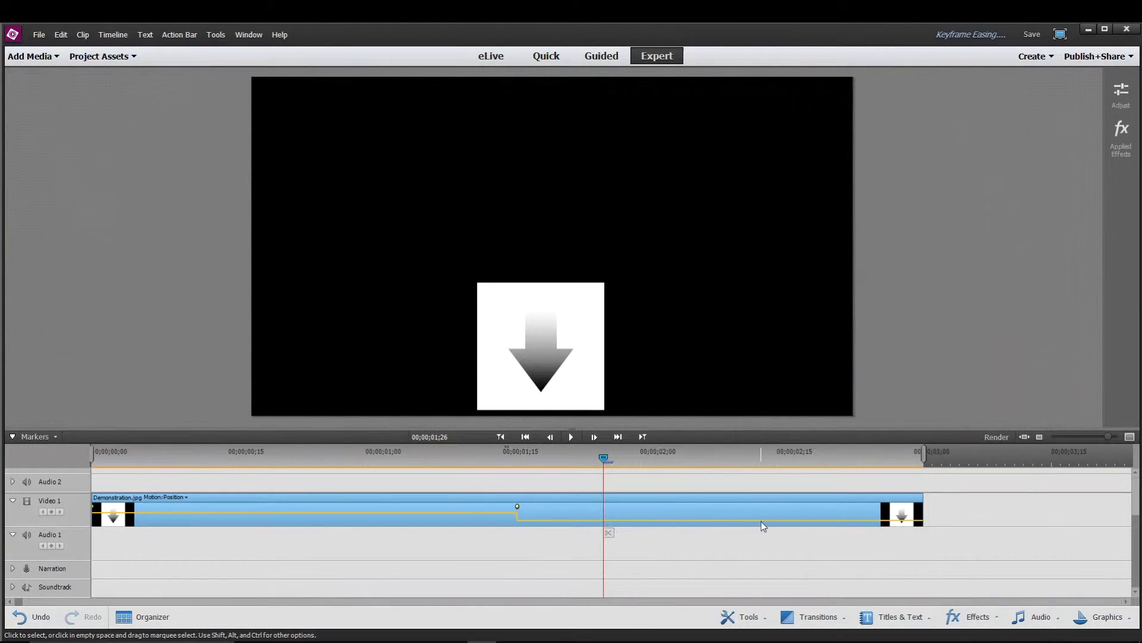
drag(489, 456, 338, 455)
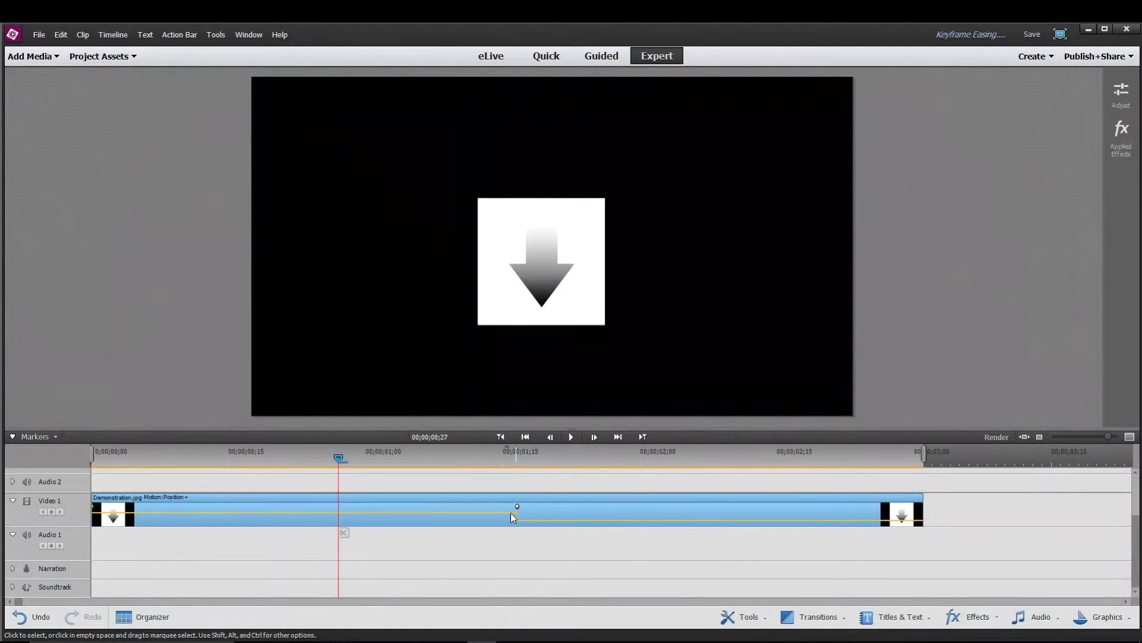
Step: Drag the middle Position keyframe's Bezier handle down and left into a smooth eased curve
click(476, 515)
click(517, 509)
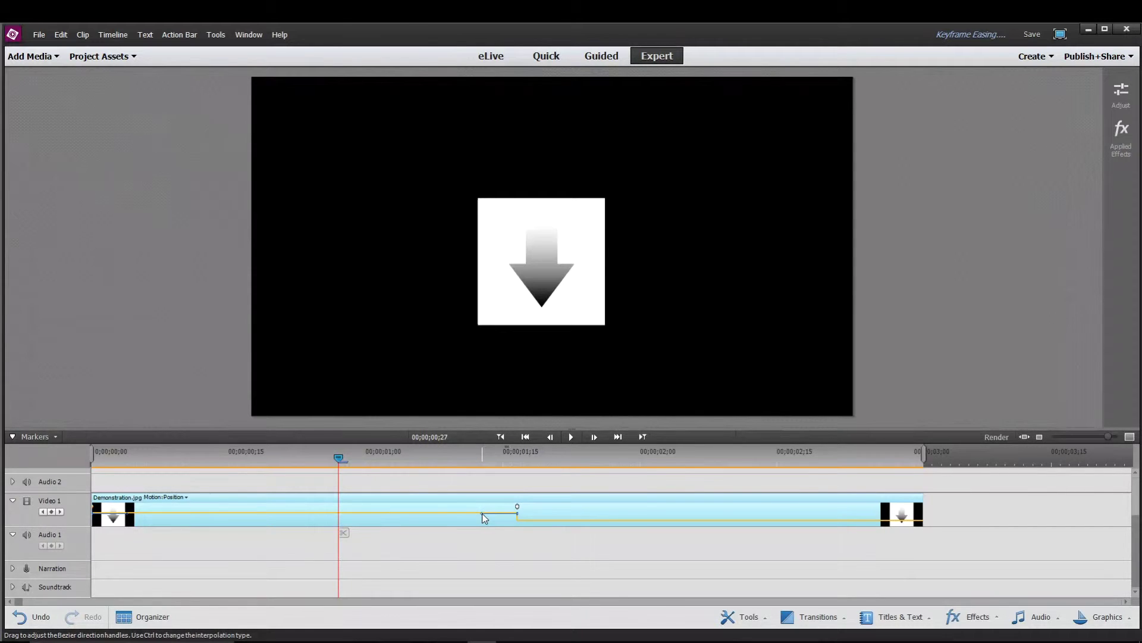
drag(482, 513, 484, 526)
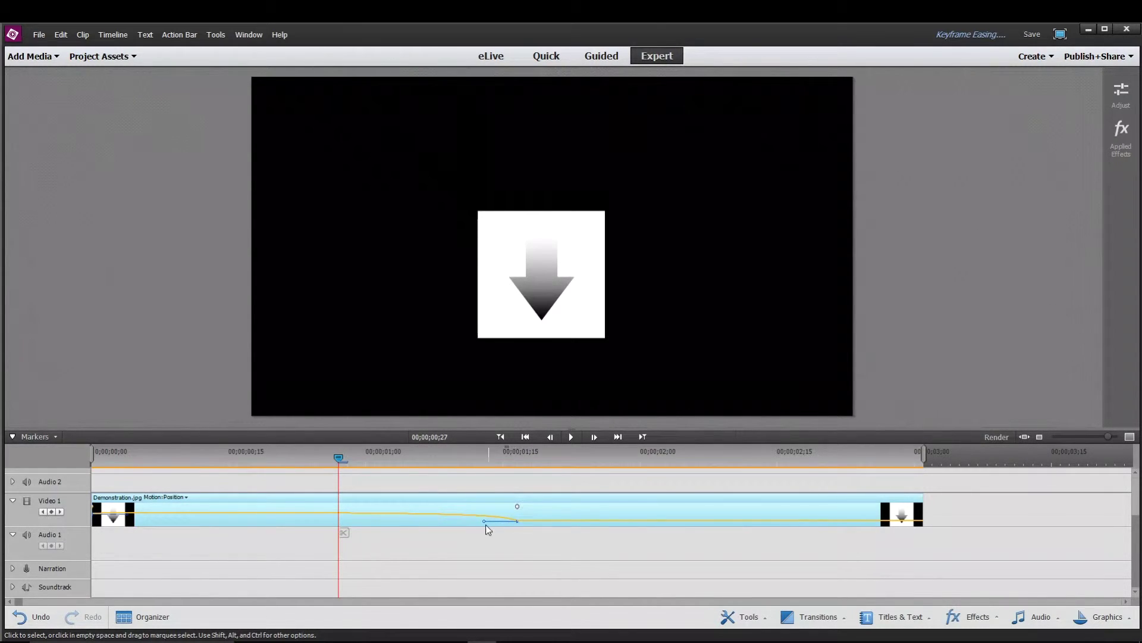
drag(484, 522, 415, 523)
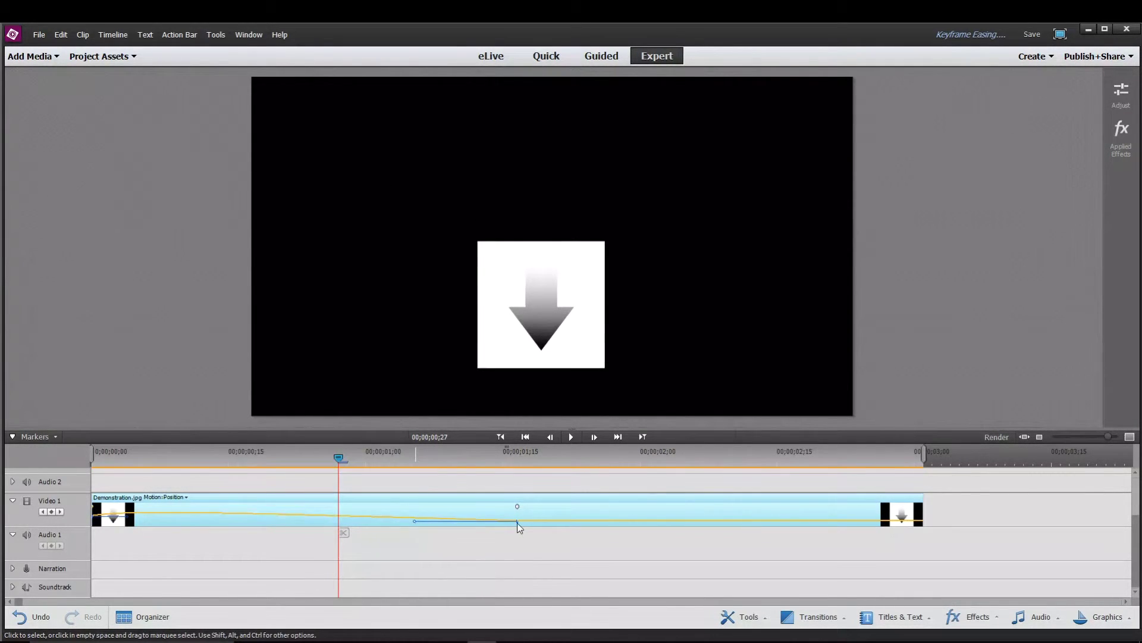
Step: Play back the eased slide from the clip's start to check the motion
click(173, 452)
key(space)
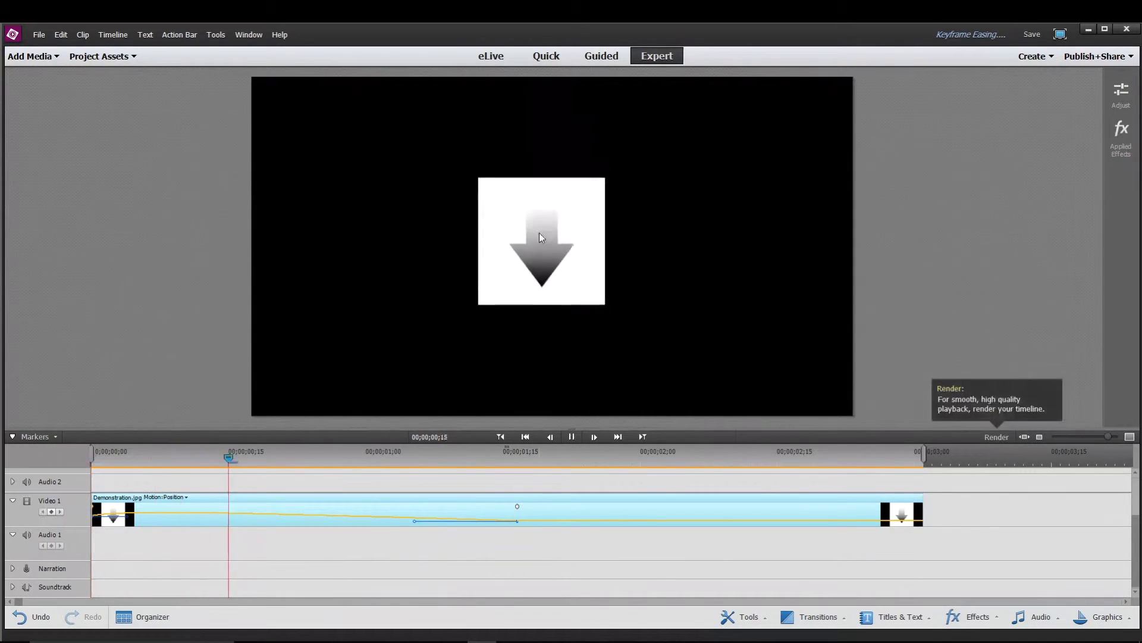
click(573, 438)
key(Home)
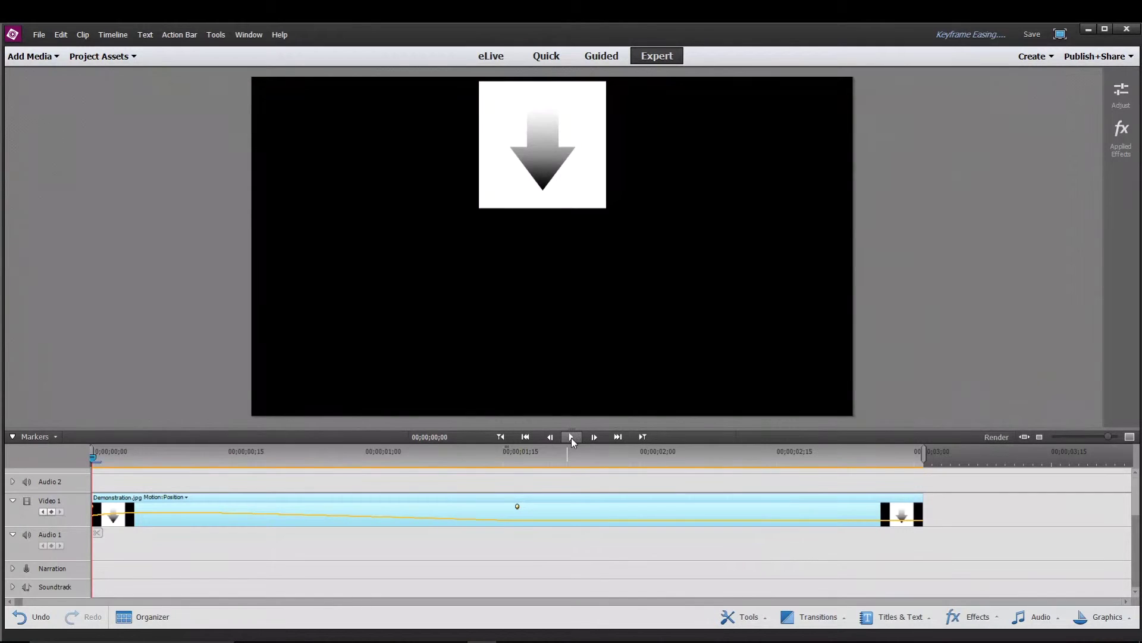
click(571, 437)
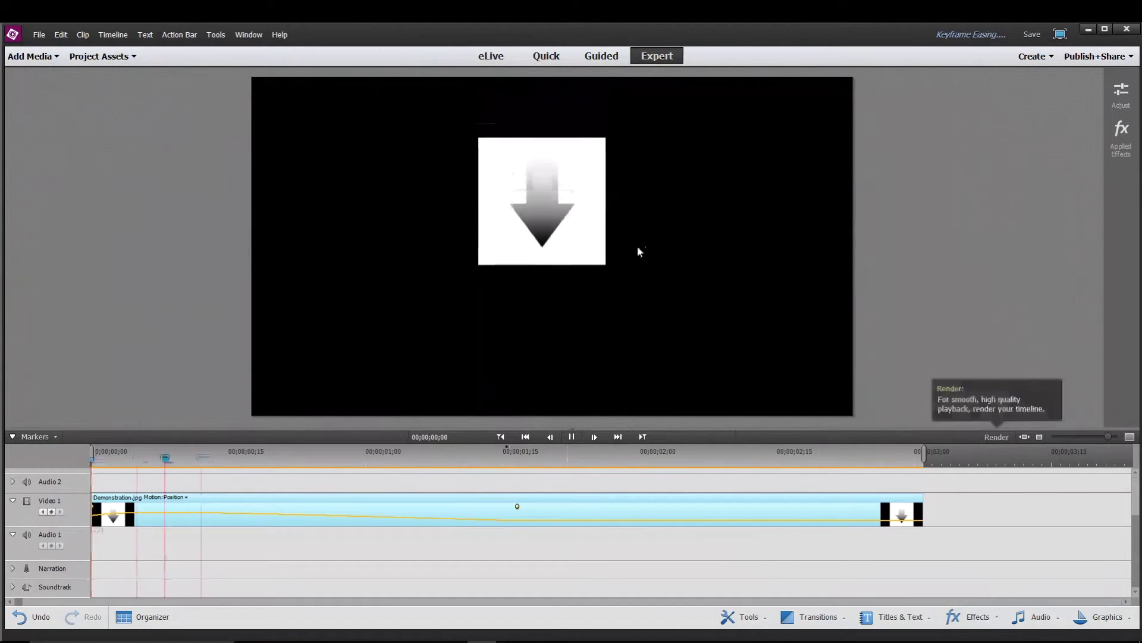
click(571, 437)
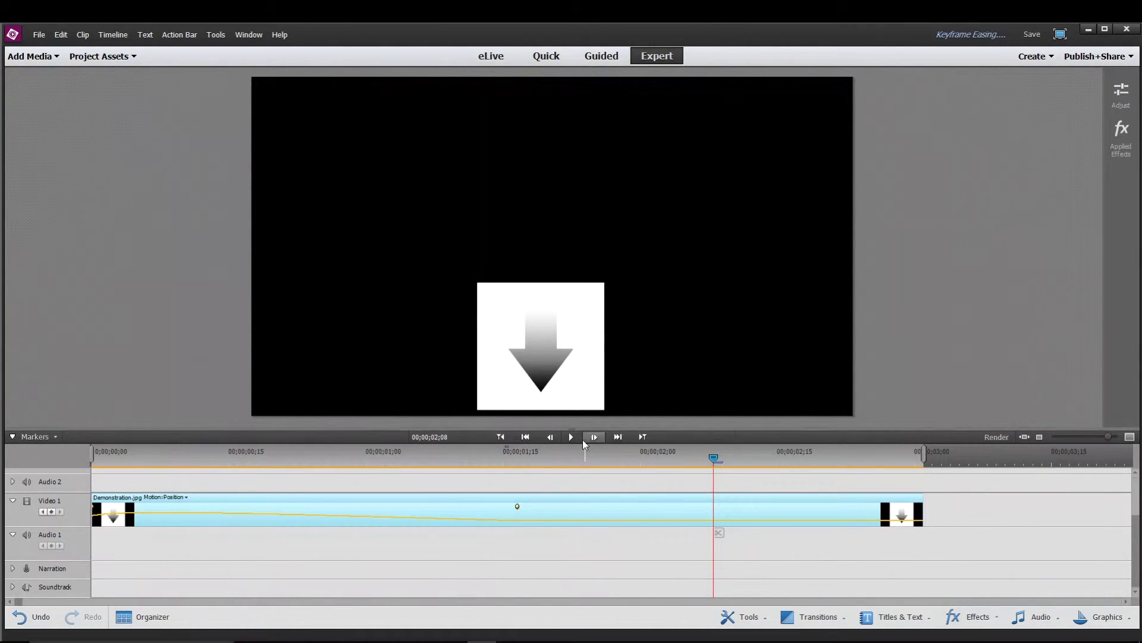
right_click(517, 509)
Step: Change the middle keyframe's interpolation and pull a Bezier ease-out handle from the first keyframe
click(538, 584)
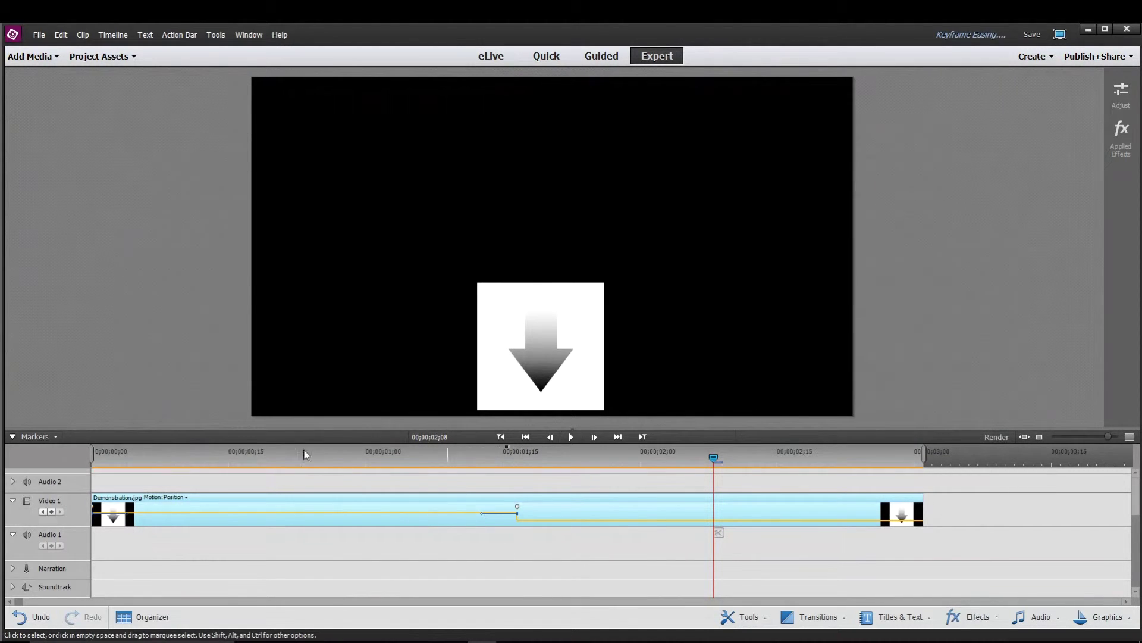
click(193, 459)
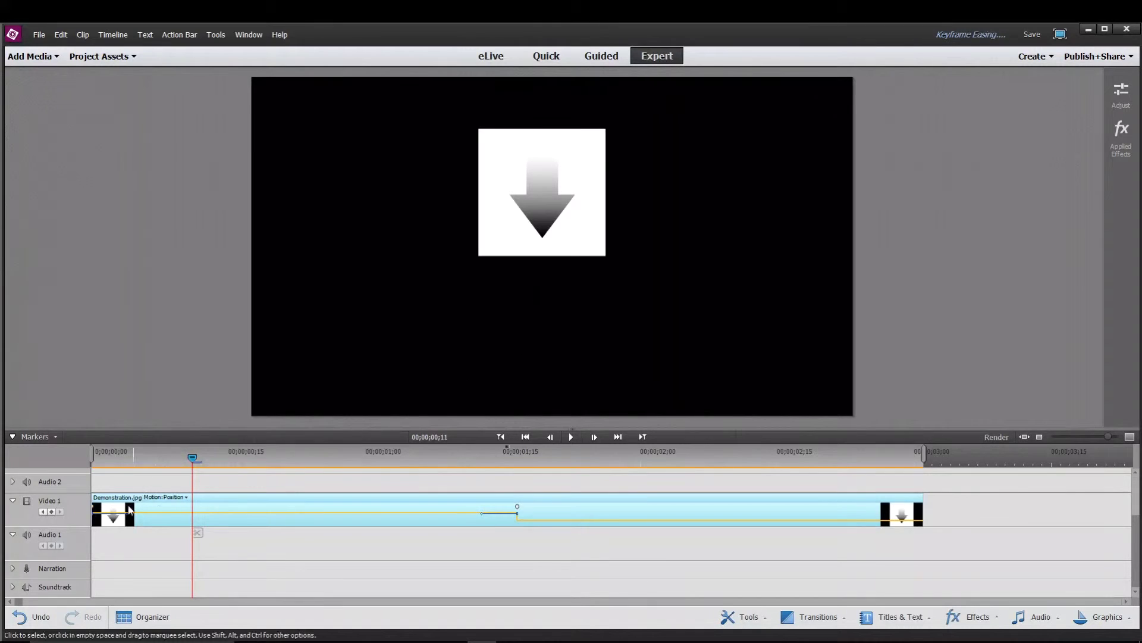
drag(127, 519, 169, 544)
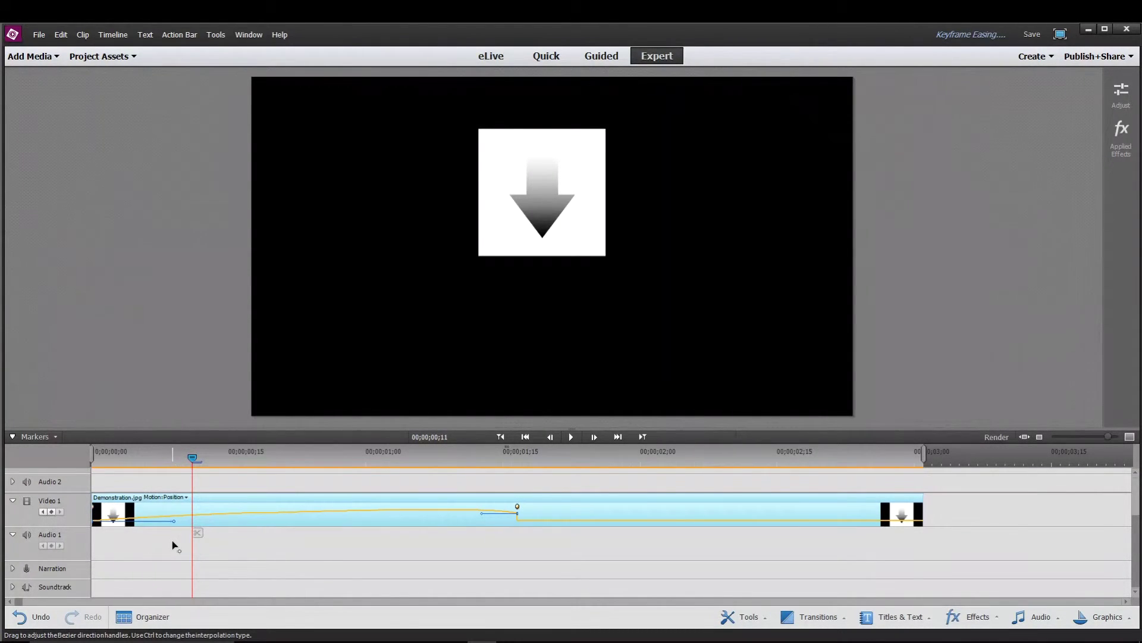
Step: Play the slide from the start to preview the easing
key(Home)
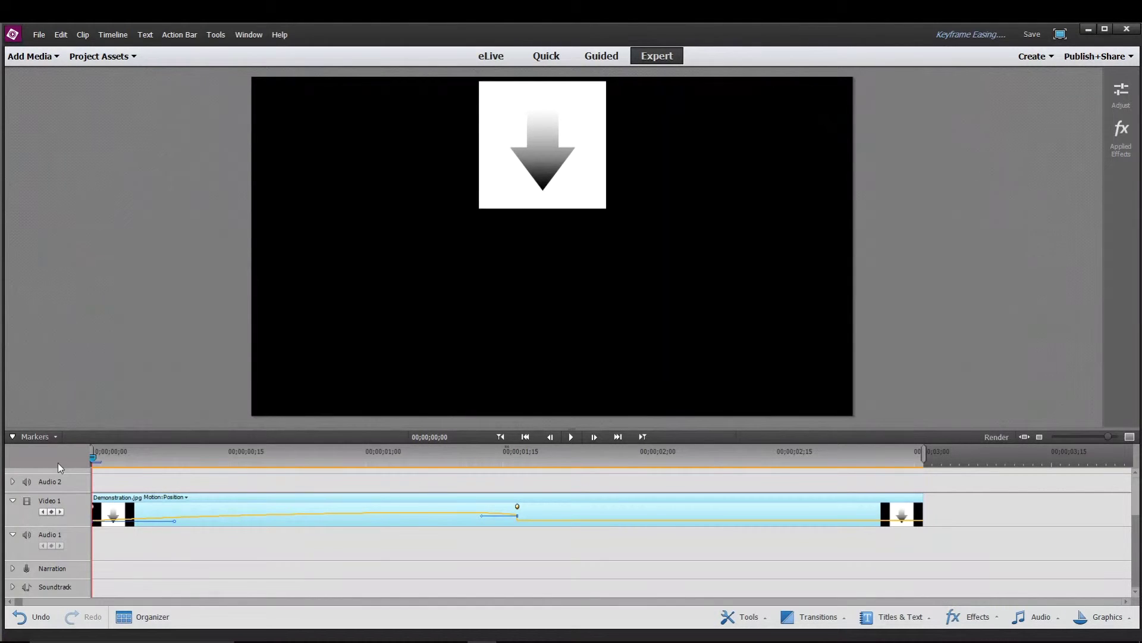
key(space)
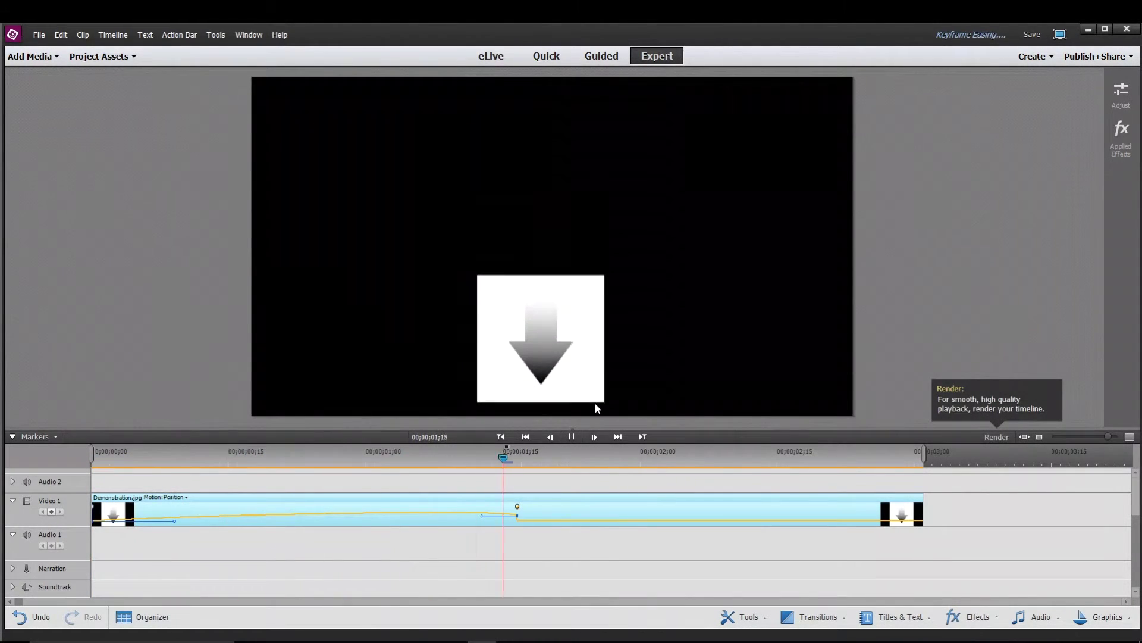
key(space)
key(Home)
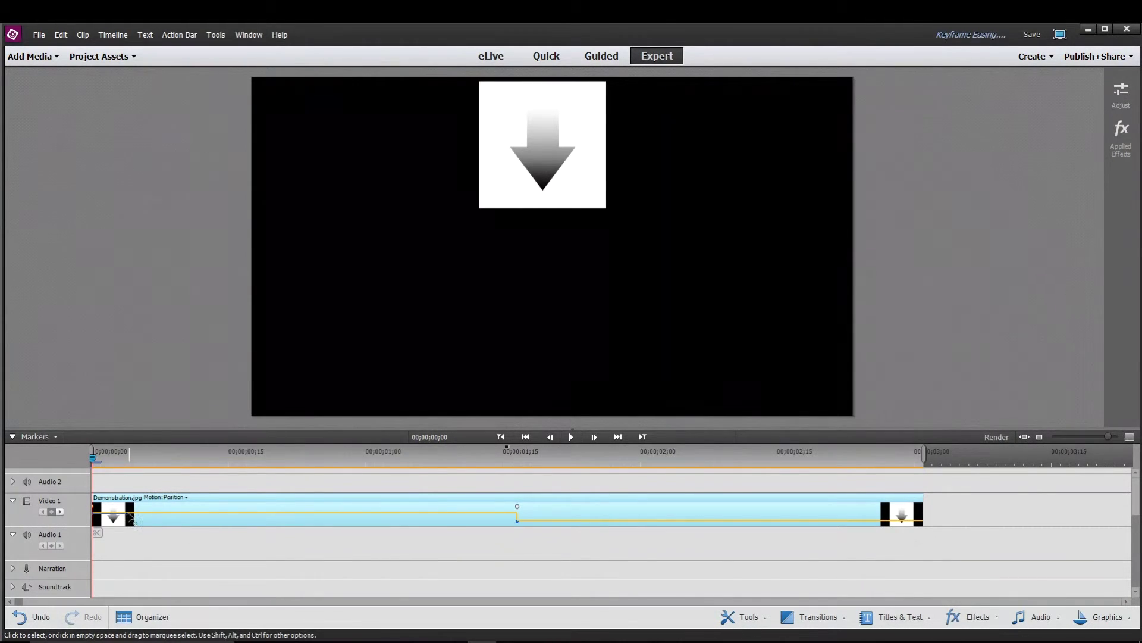
Step: Drag the start keyframe's Bezier handle far right for a long ease-out, then play the slide
drag(132, 521, 298, 558)
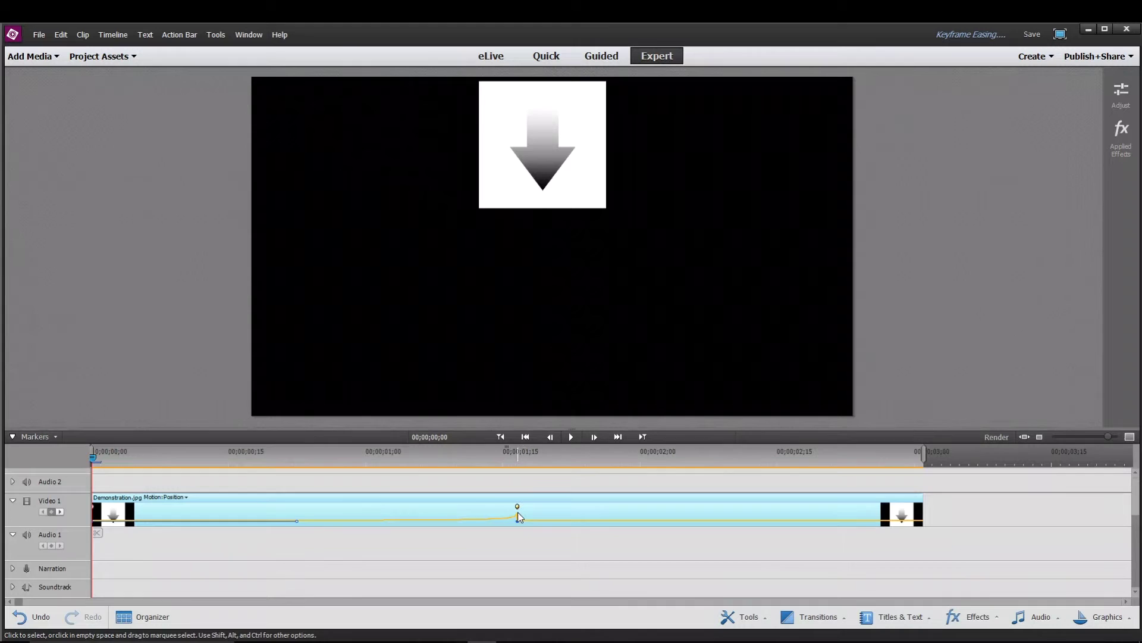
click(576, 437)
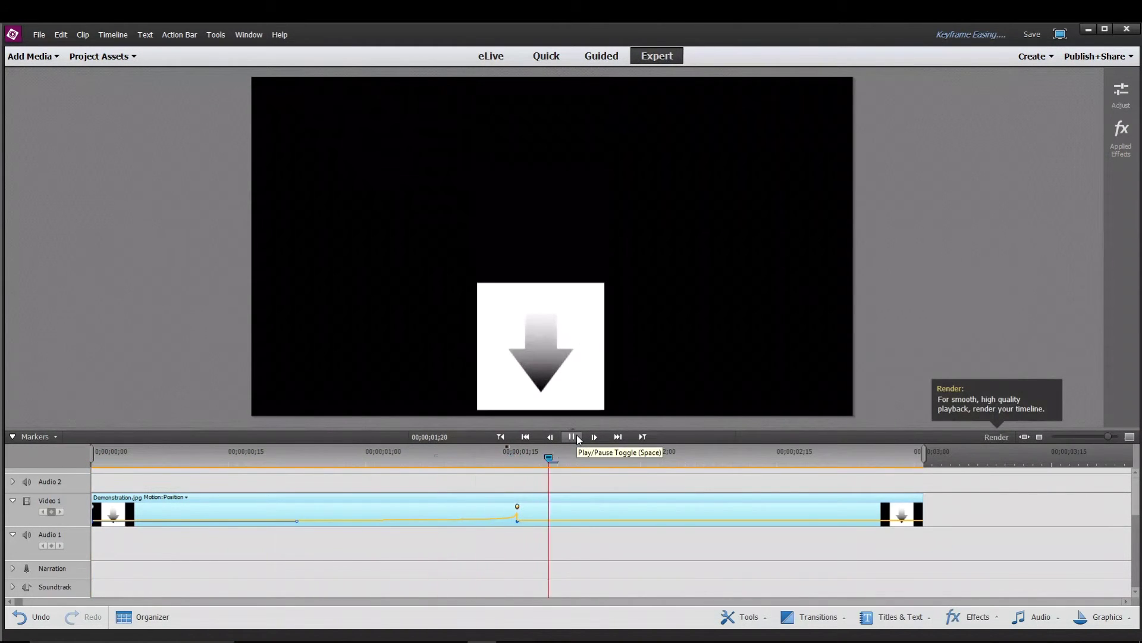
click(577, 436)
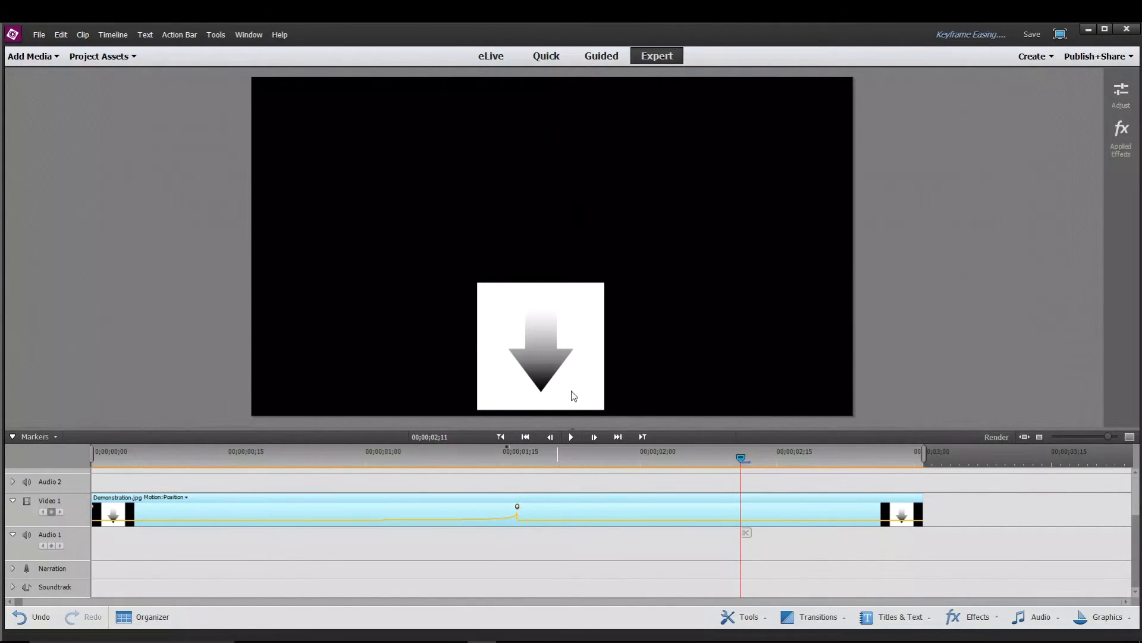
Step: Check frames 00;00;01;17 and 00;00;01;11, then play the slide twice from the start
click(521, 452)
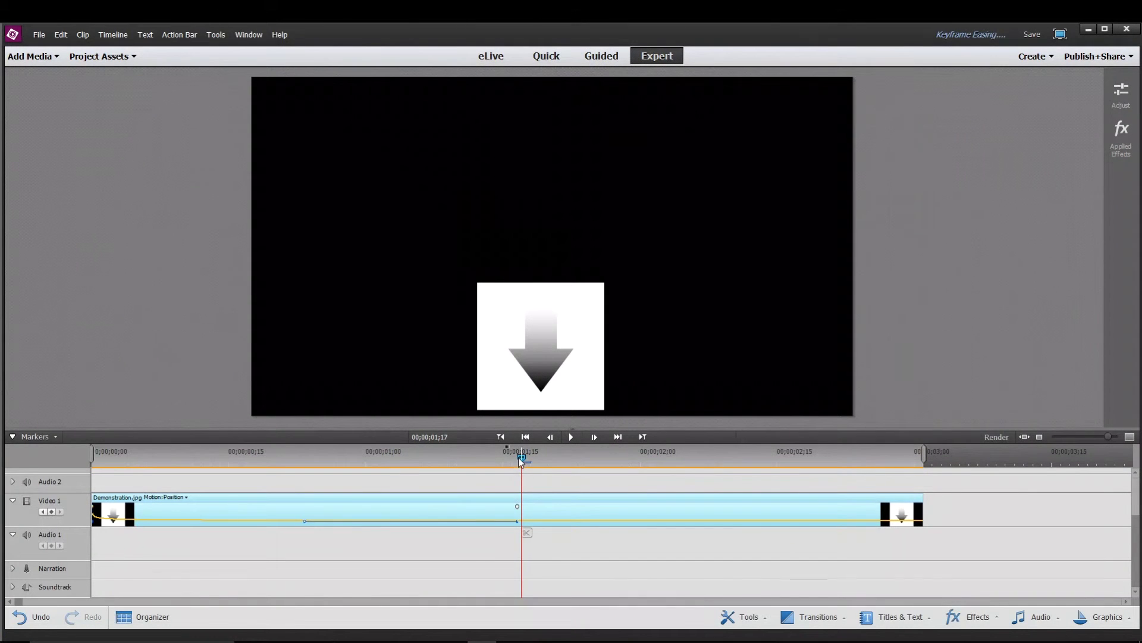
click(466, 456)
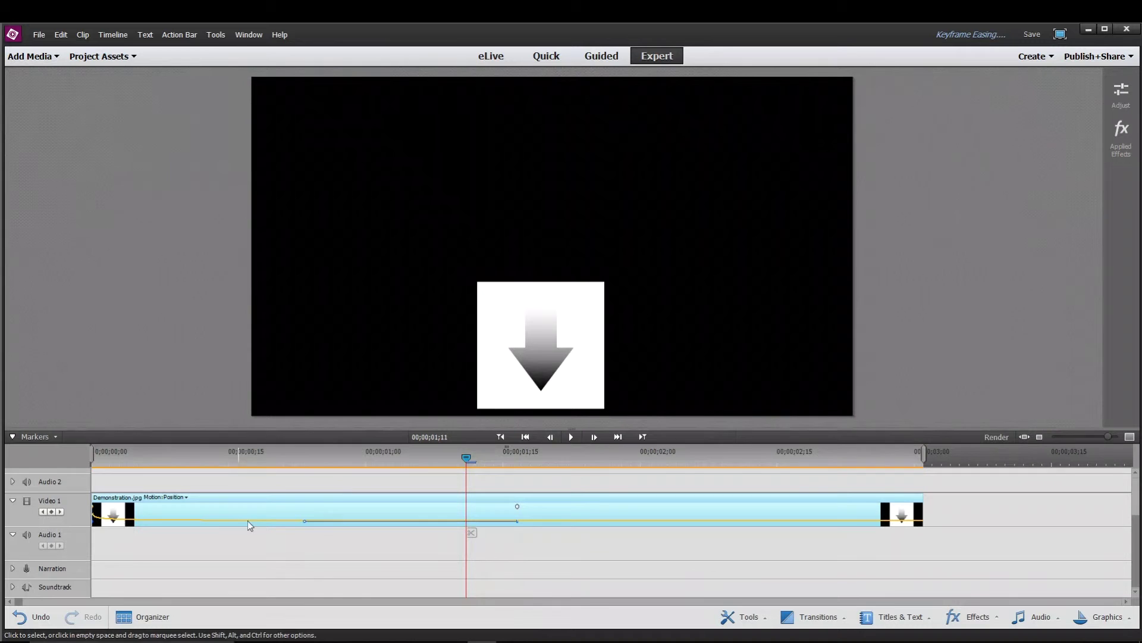
key(Home)
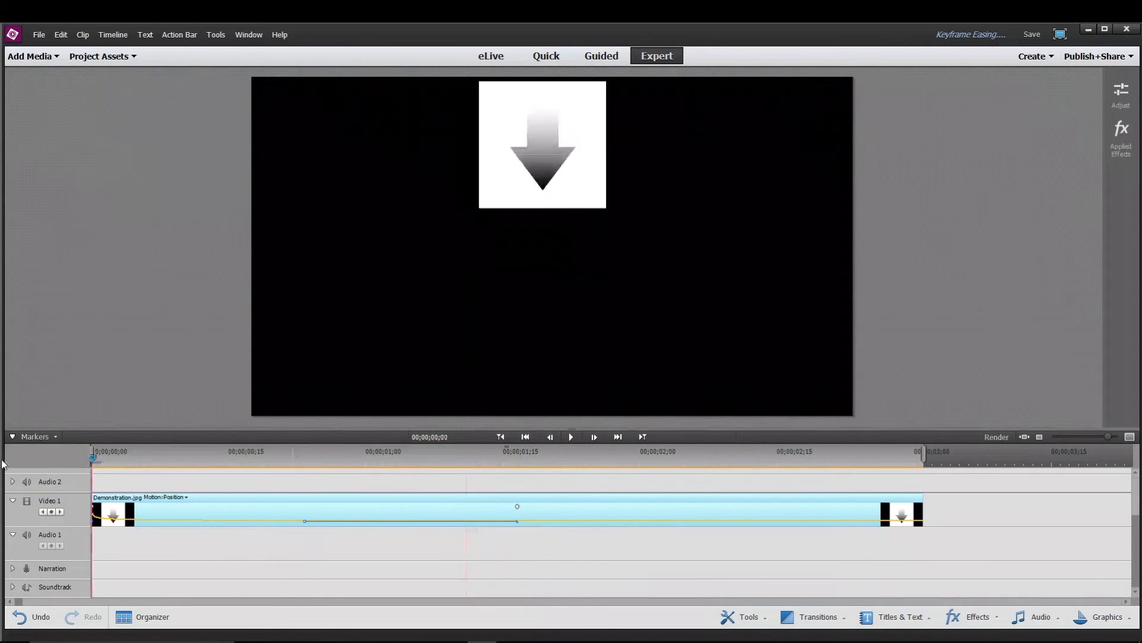
click(575, 438)
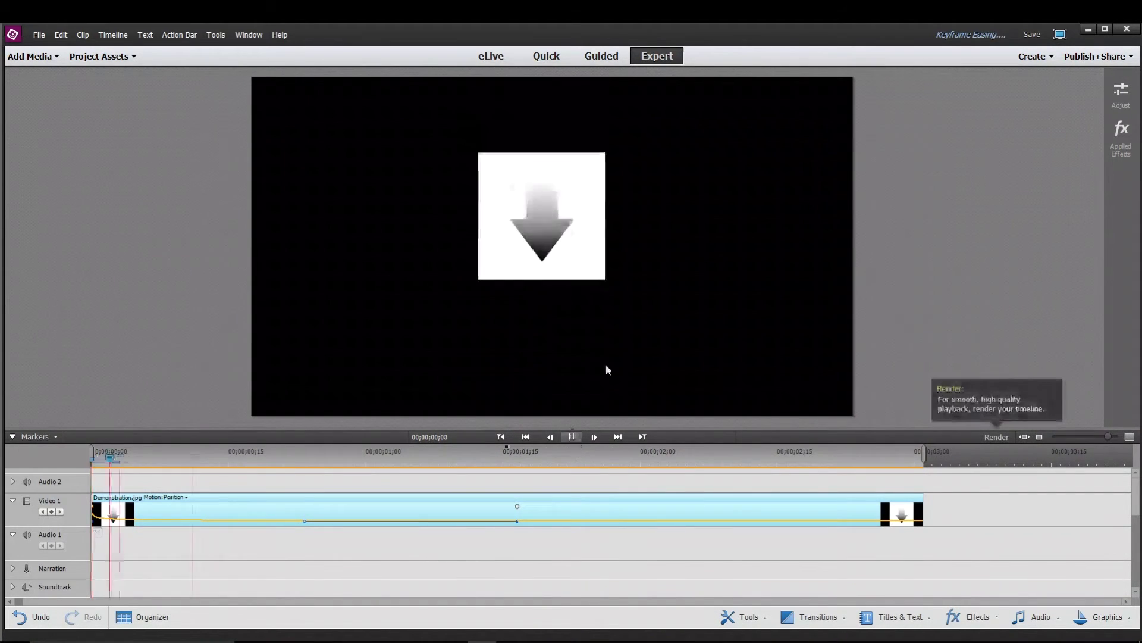
click(575, 439)
key(Home)
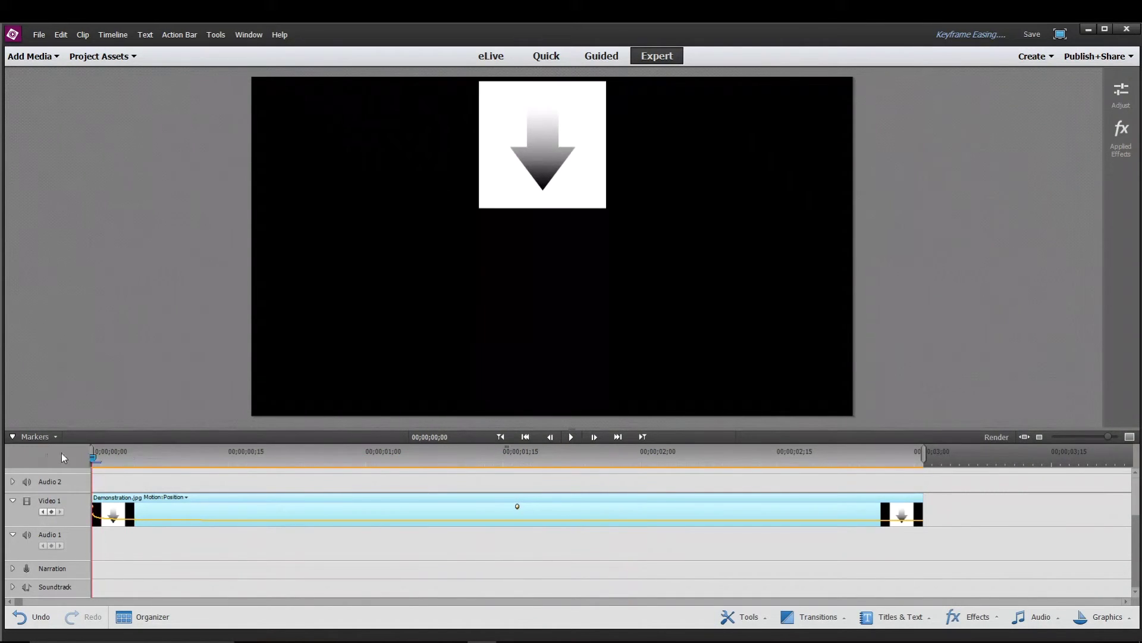
click(569, 437)
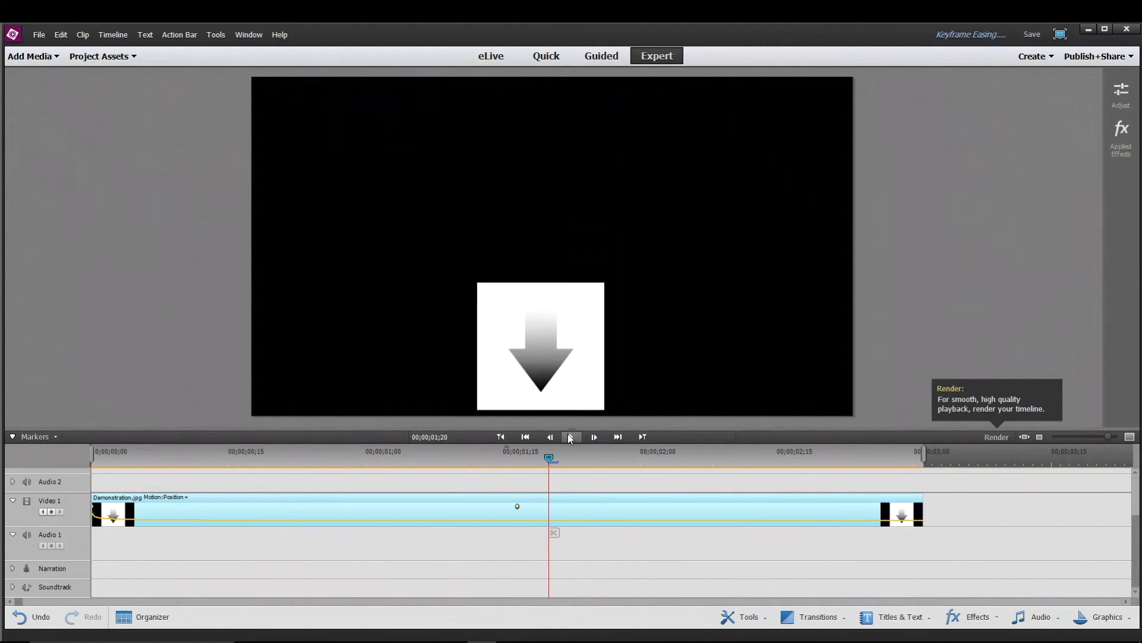
key(space)
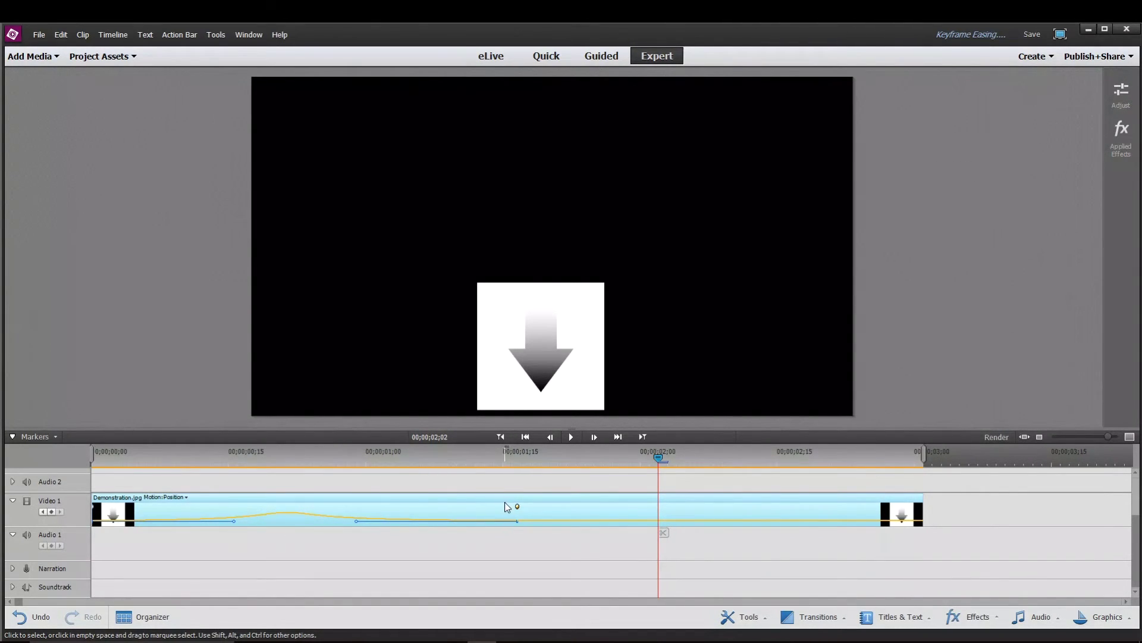
Step: Rewind to 00;00;00;00 and play the slide twice to check the wavy Position curve
click(310, 457)
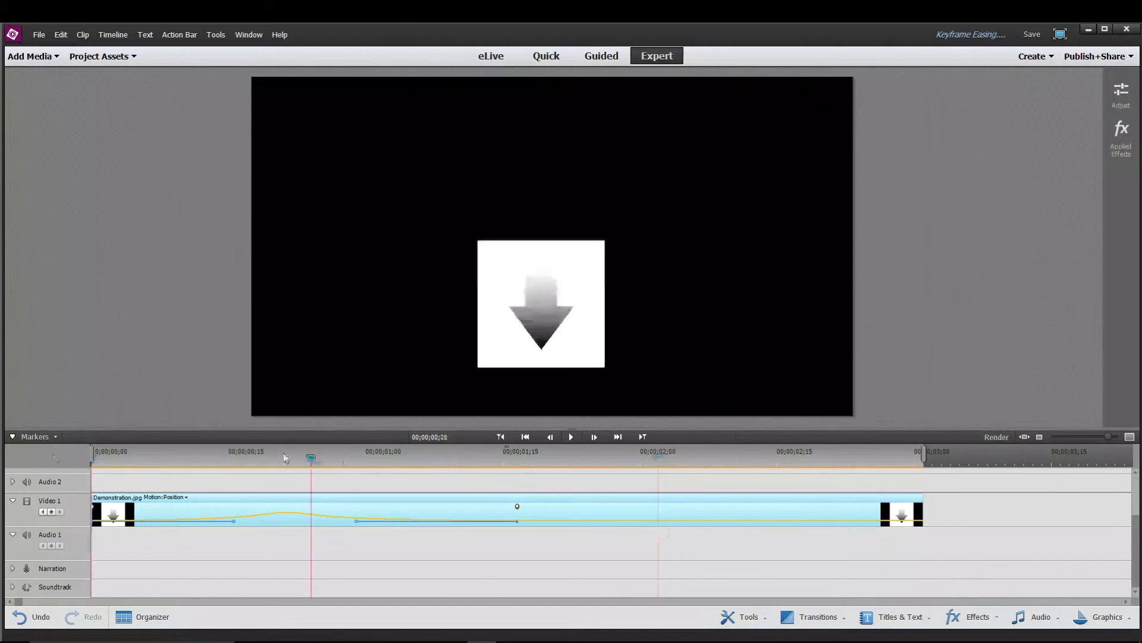
drag(285, 458, 47, 458)
key(space)
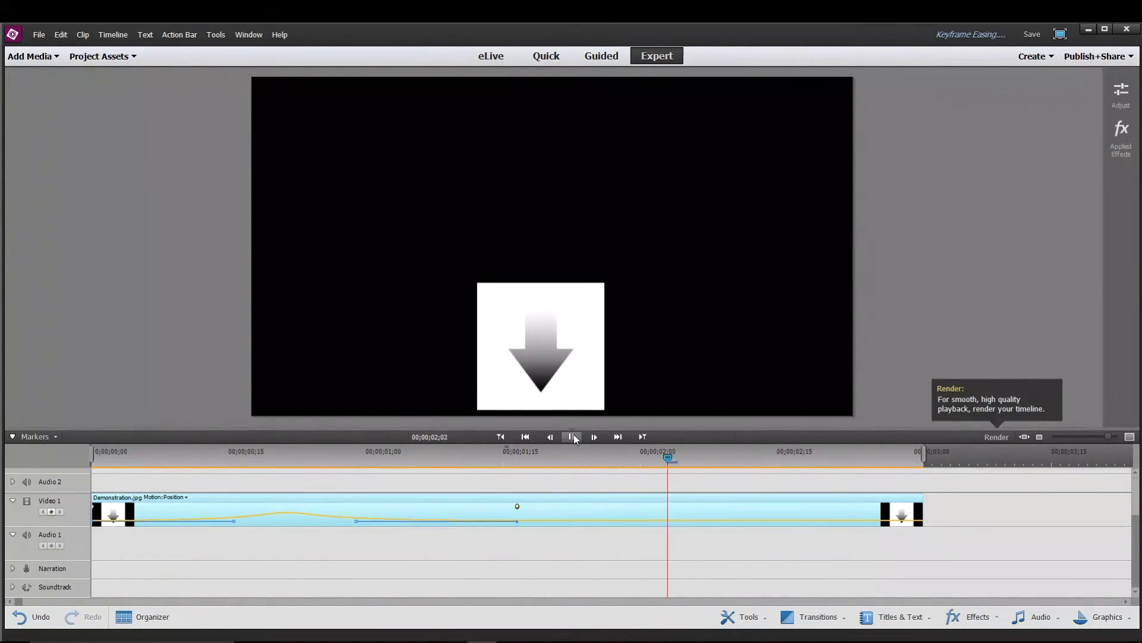
drag(187, 467, 24, 464)
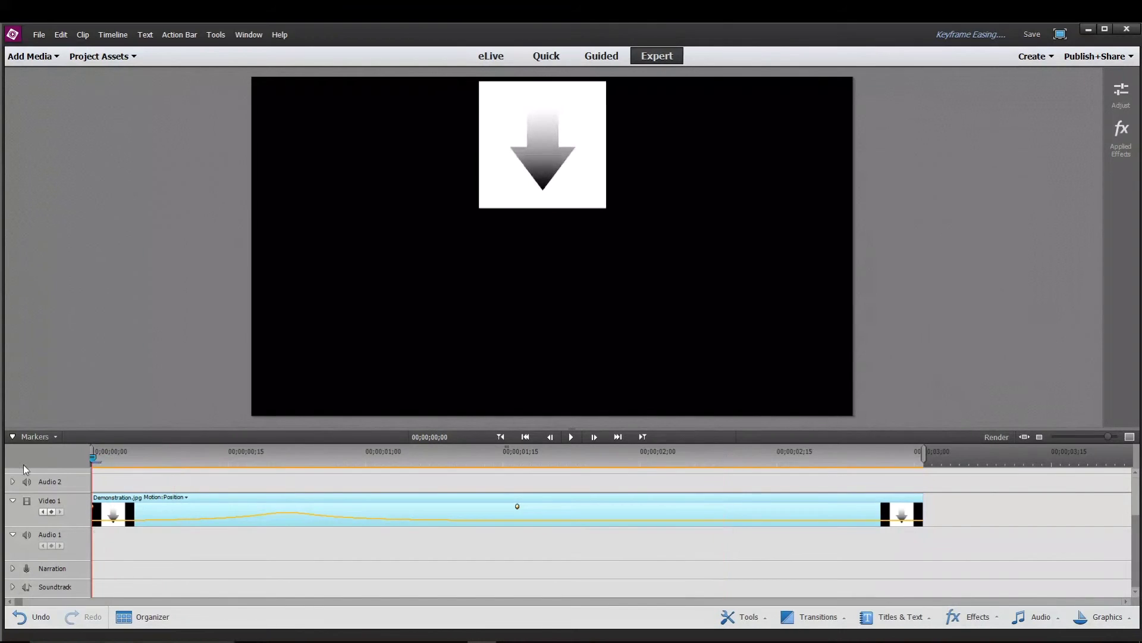
click(573, 436)
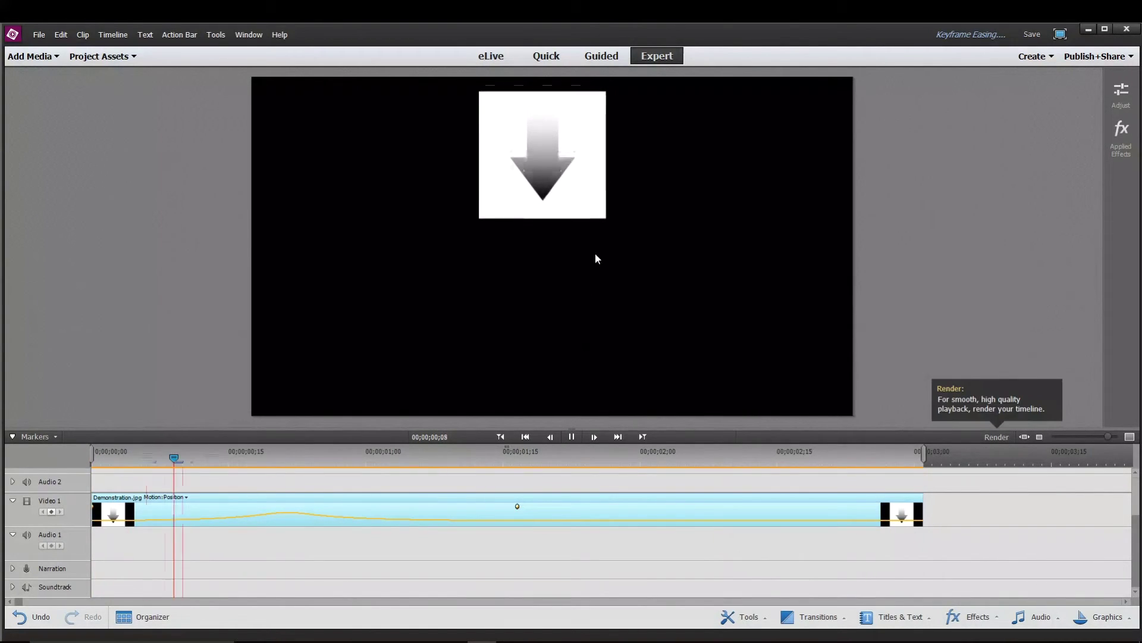
click(572, 436)
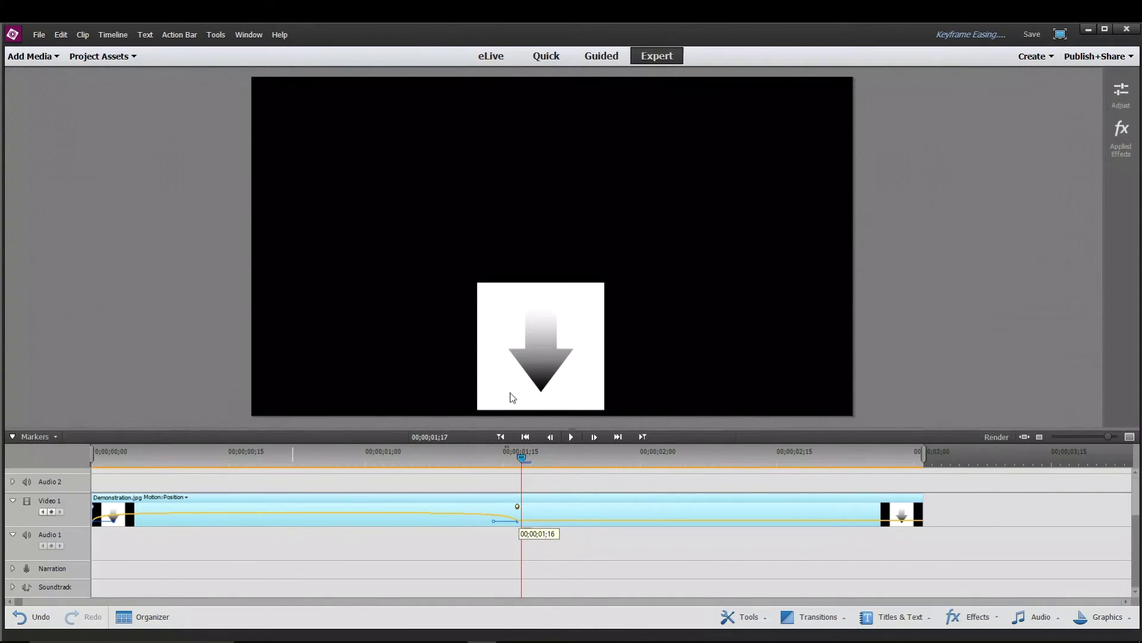
Step: Drag both keyframes' Bezier handles to bend the Position curve into a sharp early peak
drag(119, 522, 233, 533)
drag(493, 521, 307, 528)
drag(230, 522, 272, 524)
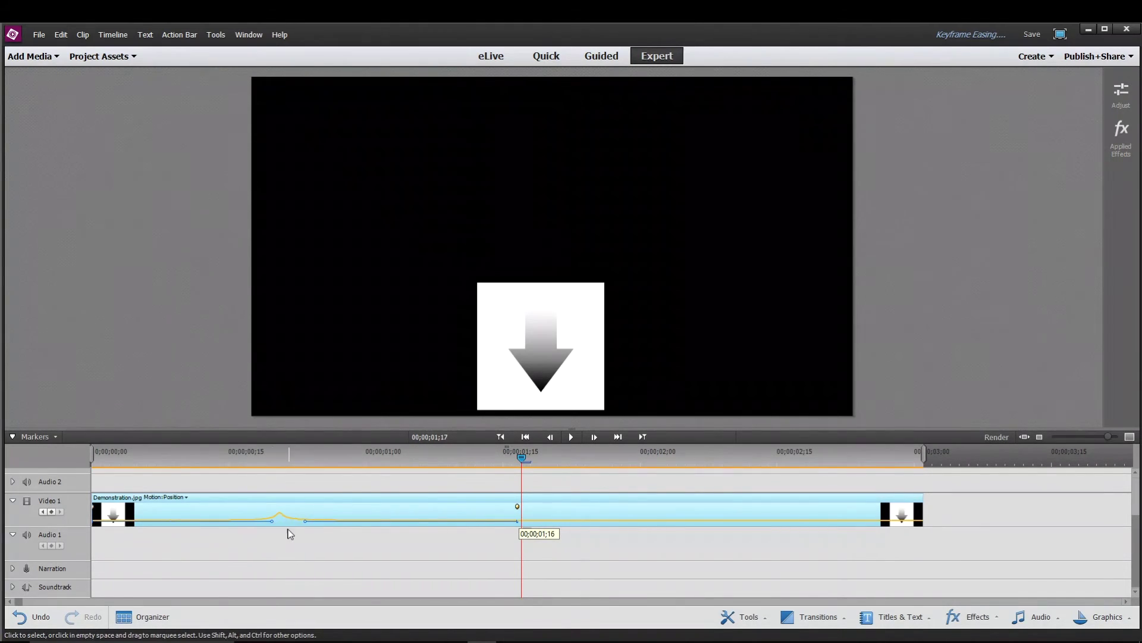
drag(274, 516, 299, 525)
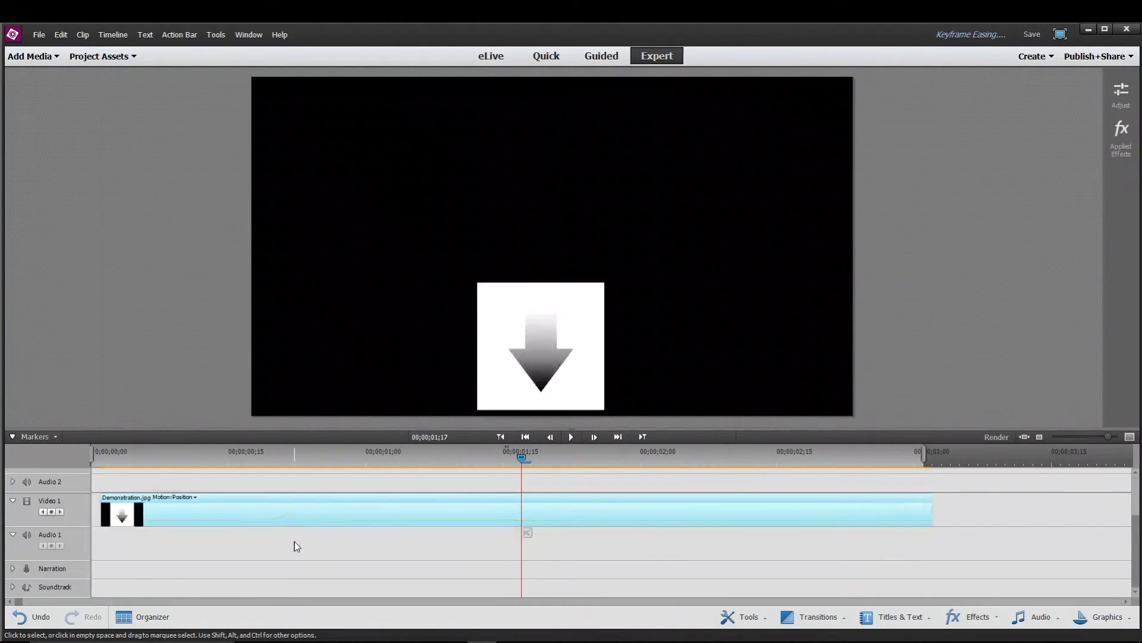
Step: Move the clip back to the timeline start and play the reshaped slide from the beginning
drag(219, 505, 200, 506)
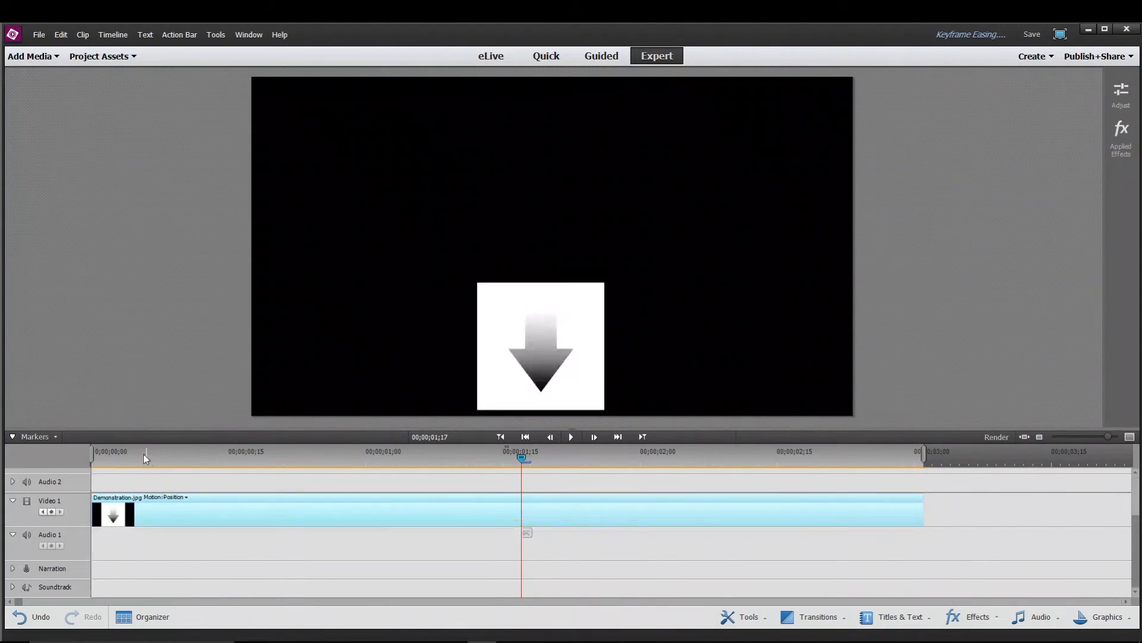
key(Home)
click(572, 437)
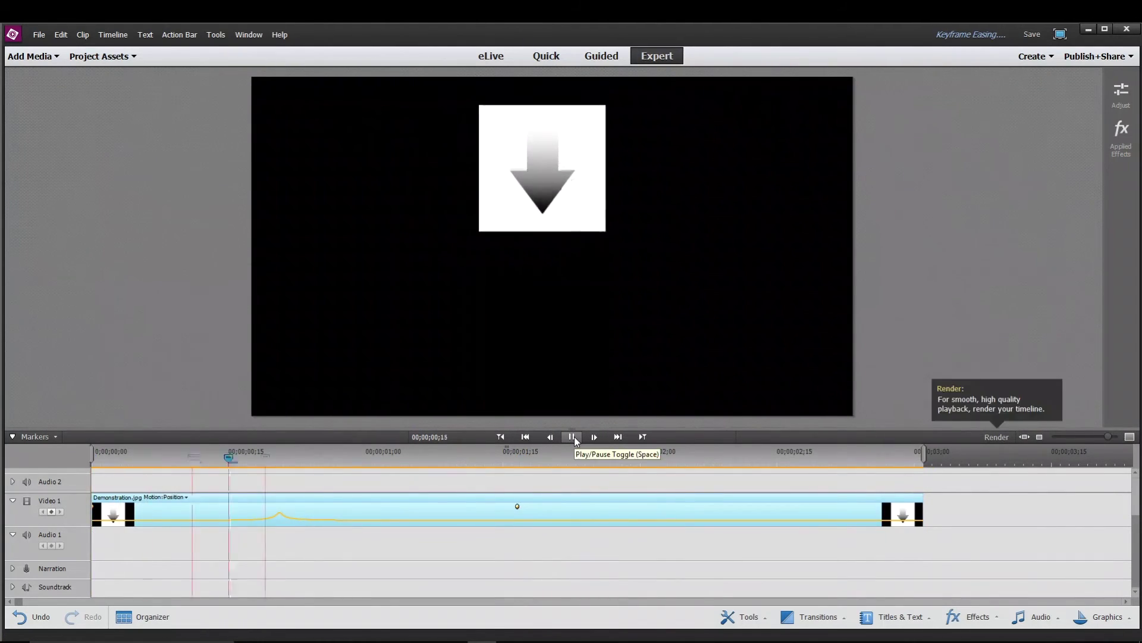
click(572, 437)
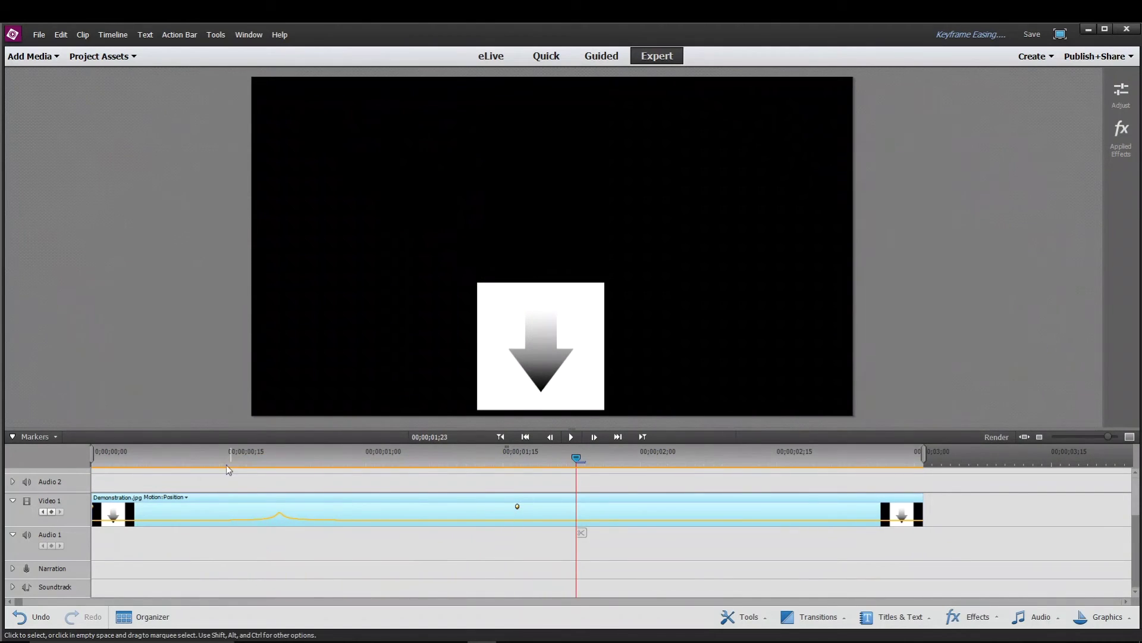
key(Home)
click(572, 437)
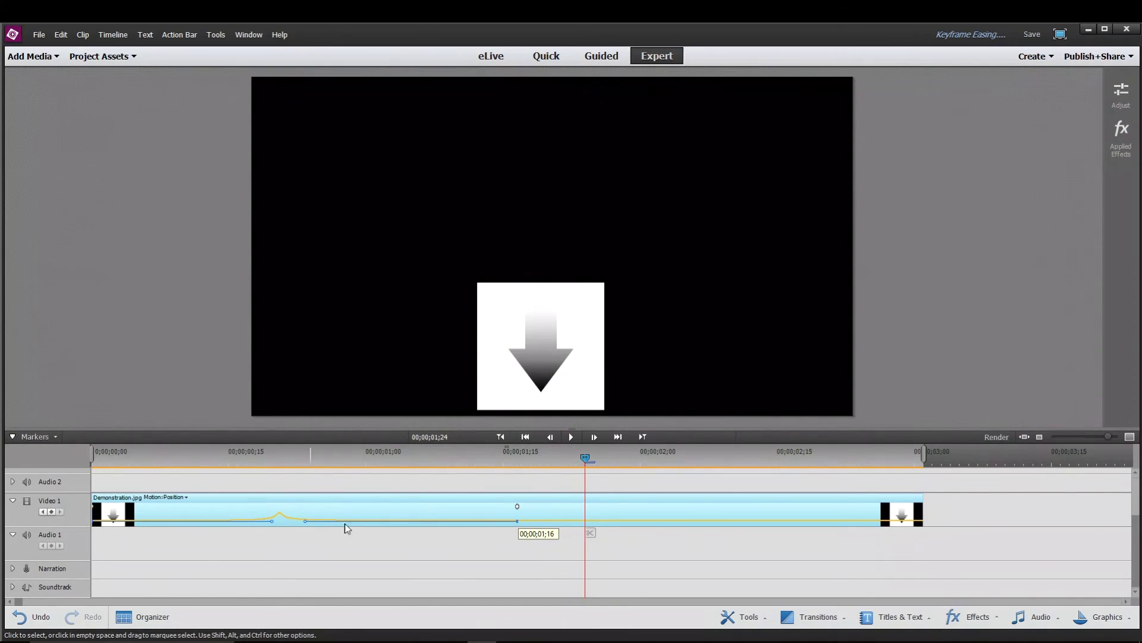
Step: Set the middle Position keyframe's interpolation to Ease In
right_click(518, 510)
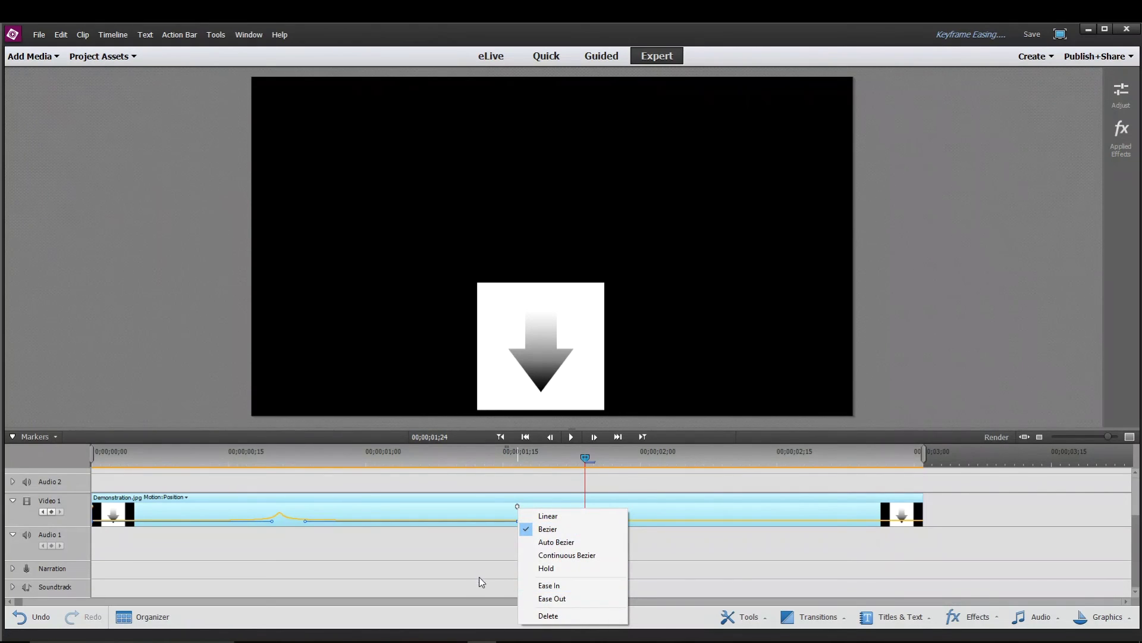
click(537, 584)
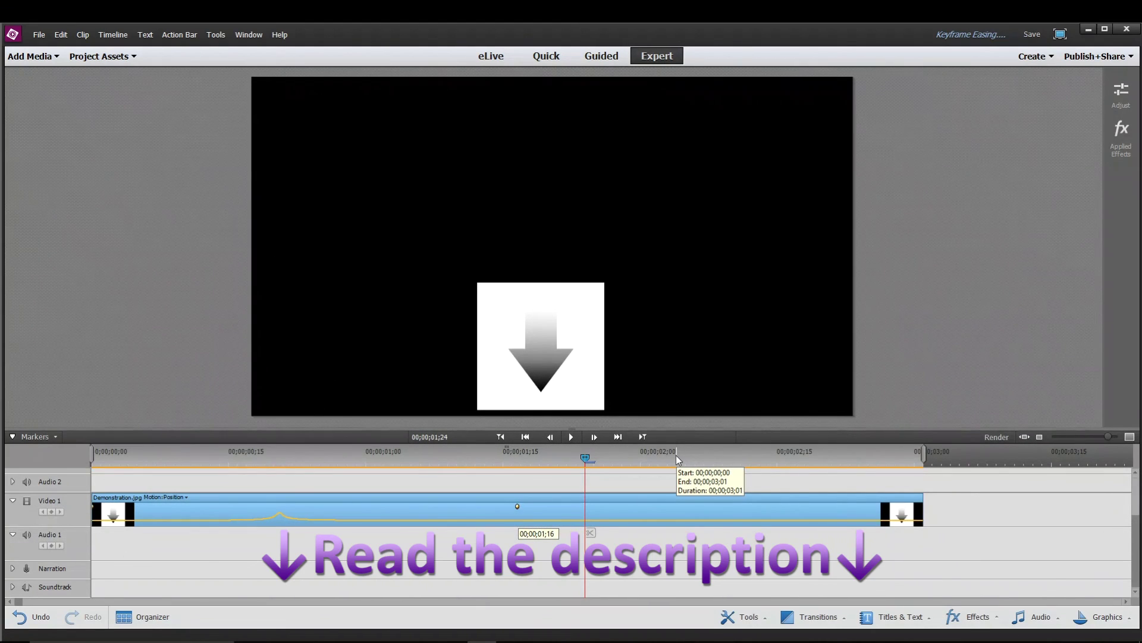